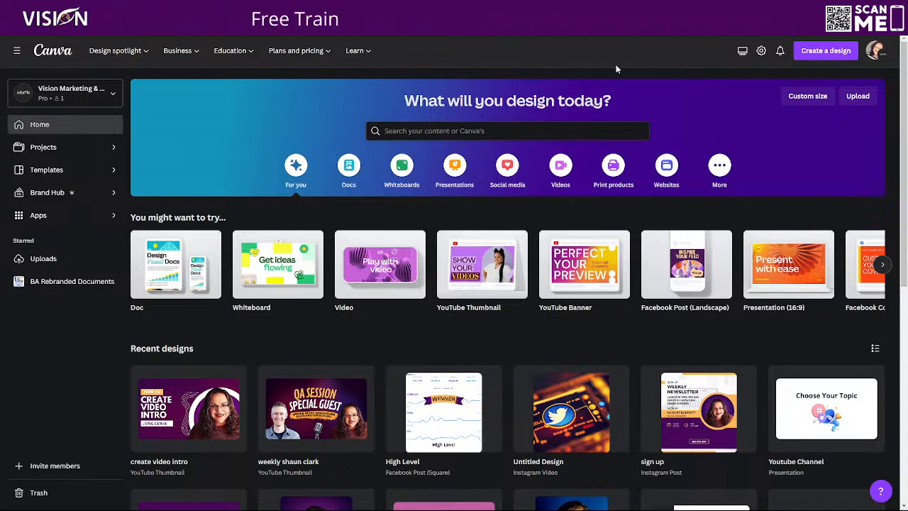
# Find the YouTube Intro design type (1920 × 1080 px) by searching "youtube intro" and create a new blank design with it
pyautogui.click(831, 54)
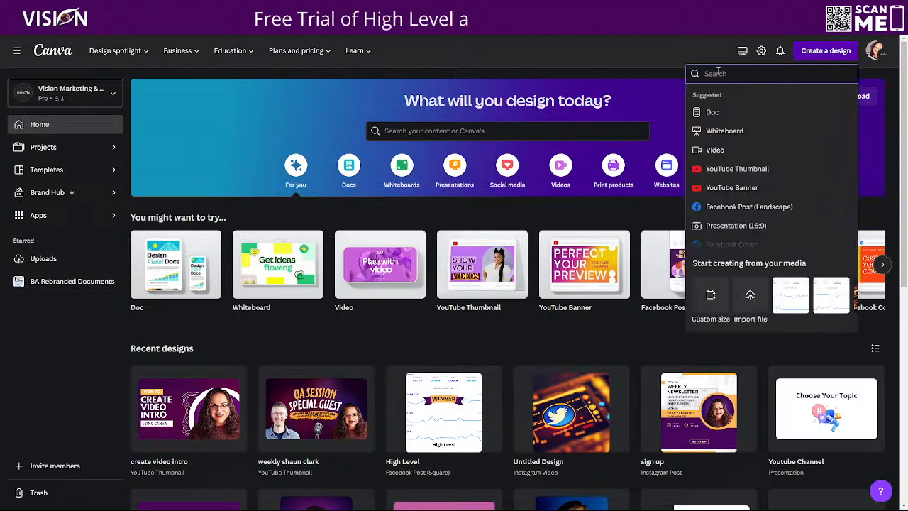
pyautogui.write('yt')
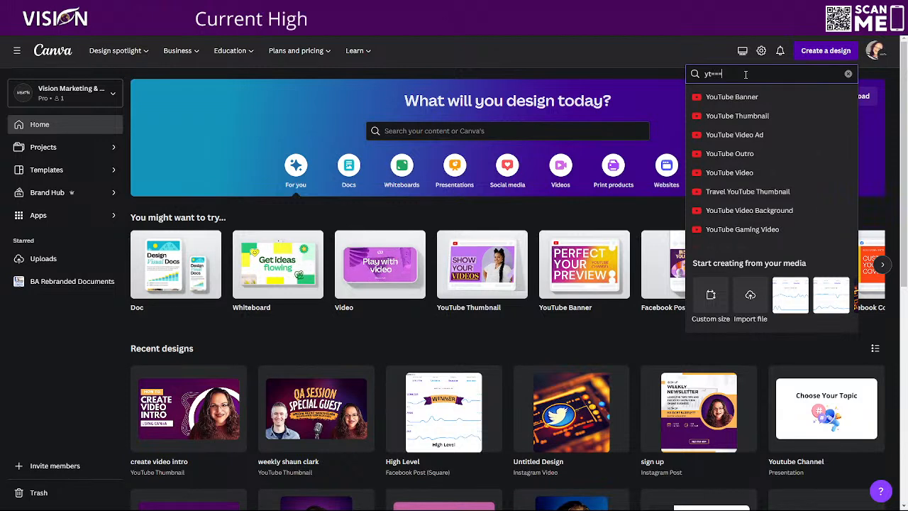
pyautogui.press('BackSpace')
pyautogui.press('BackSpace')
pyautogui.press('BackSpace')
pyautogui.press('BackSpace')
pyautogui.press('BackSpace')
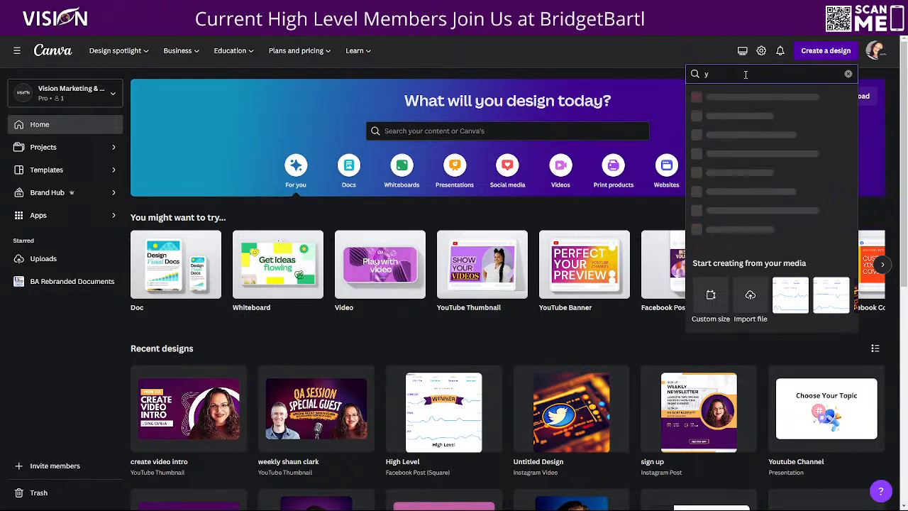
pyautogui.write('outube')
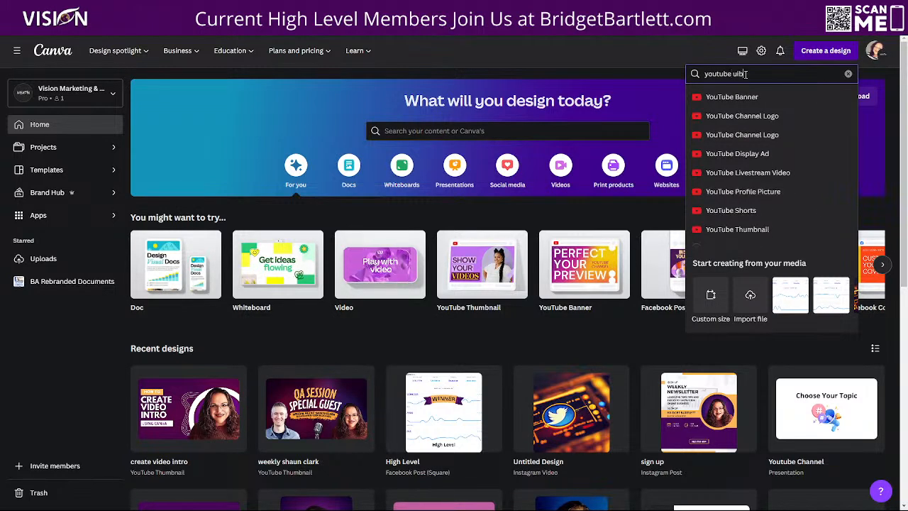
pyautogui.write(' intro')
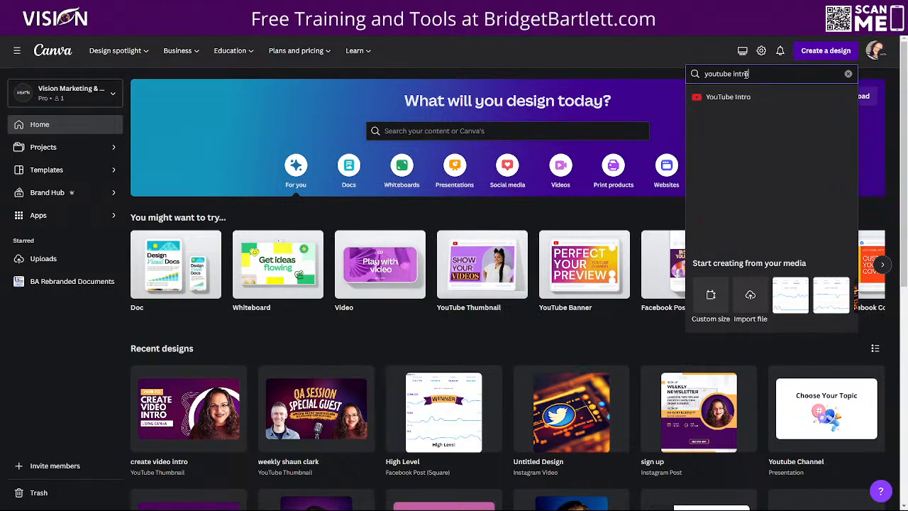
pyautogui.click(712, 101)
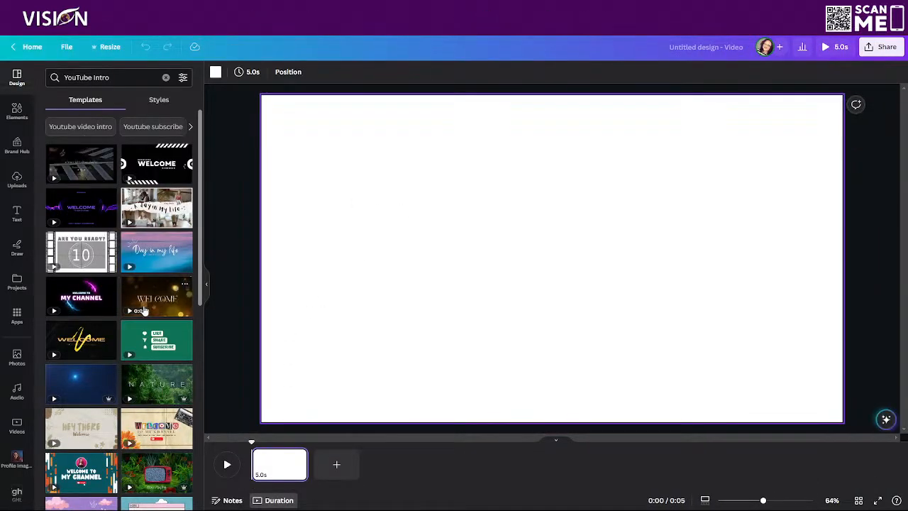
# Browse the YouTube Intro templates and apply Dark Blue Magic Wand Fairy Tale Introduction Audio Video to the blank page
pyautogui.scroll(-5, 145, 305)
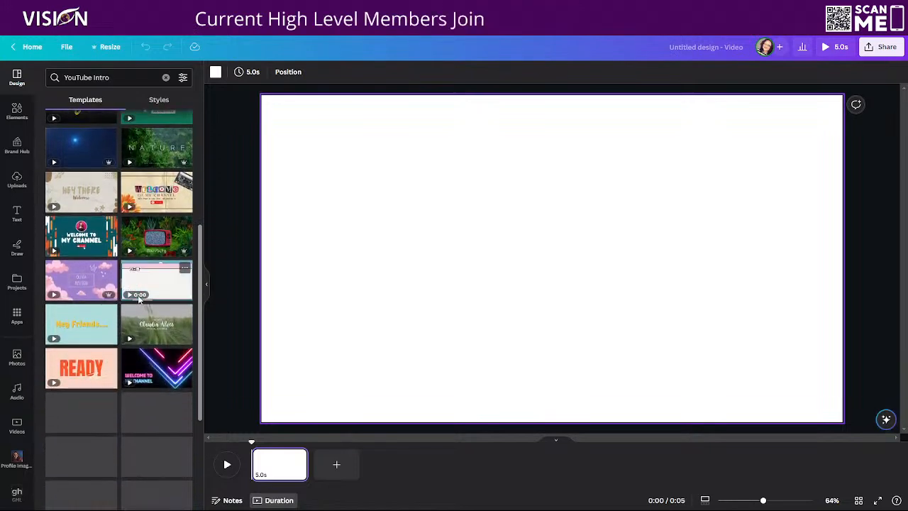
pyautogui.scroll(-6, 135, 256)
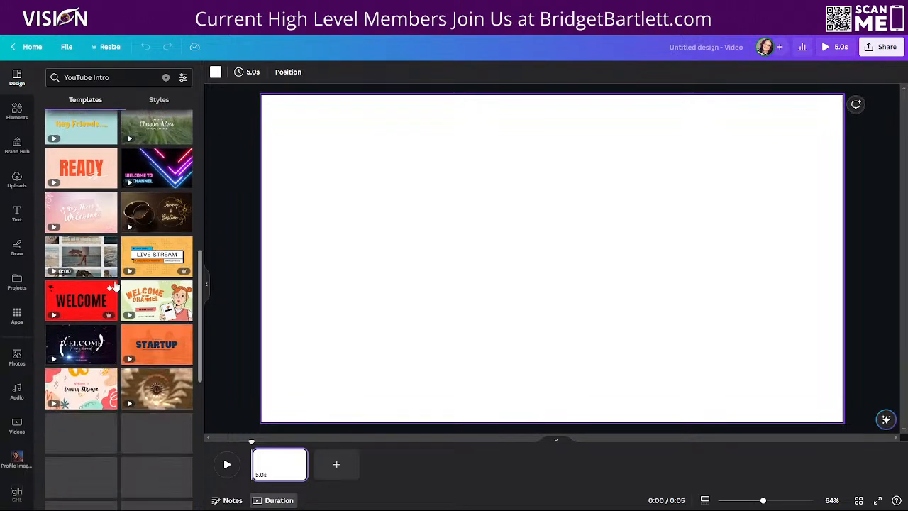
pyautogui.scroll(-4, 106, 291)
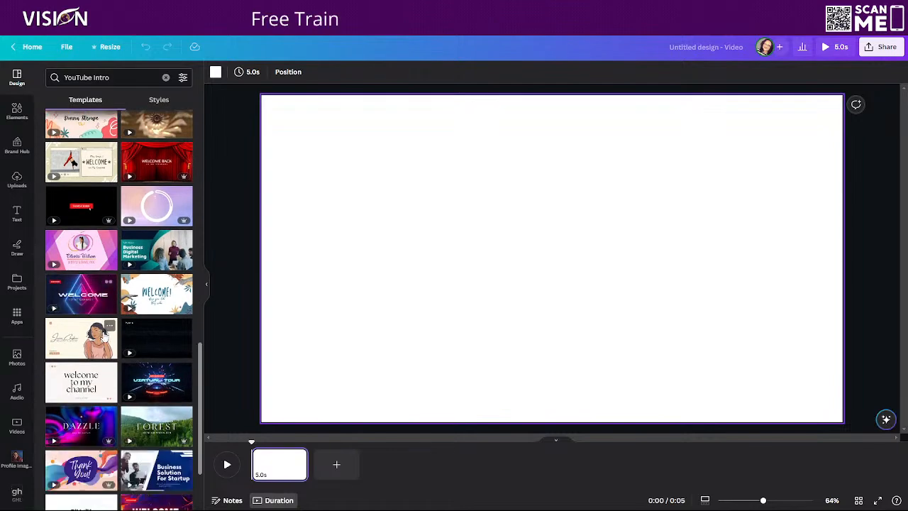
pyautogui.scroll(-2, 94, 298)
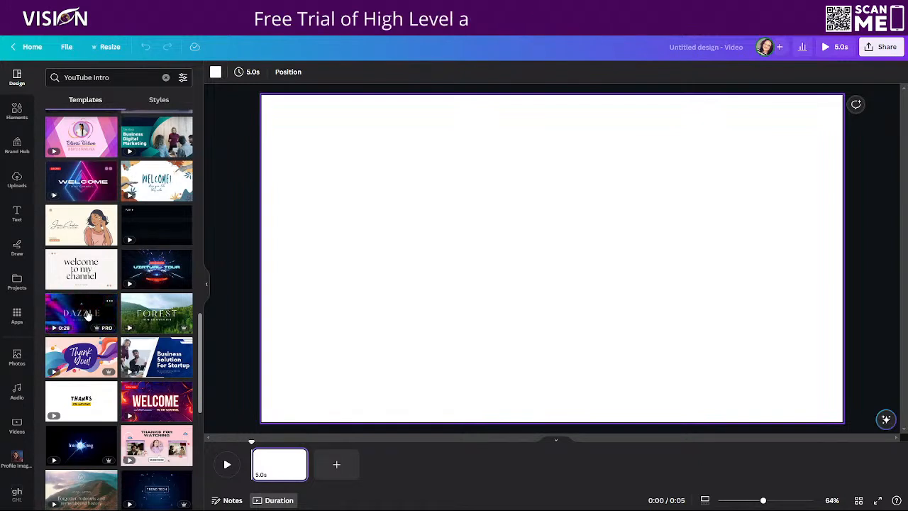
pyautogui.scroll(-1, 162, 367)
pyautogui.scroll(-4, 162, 368)
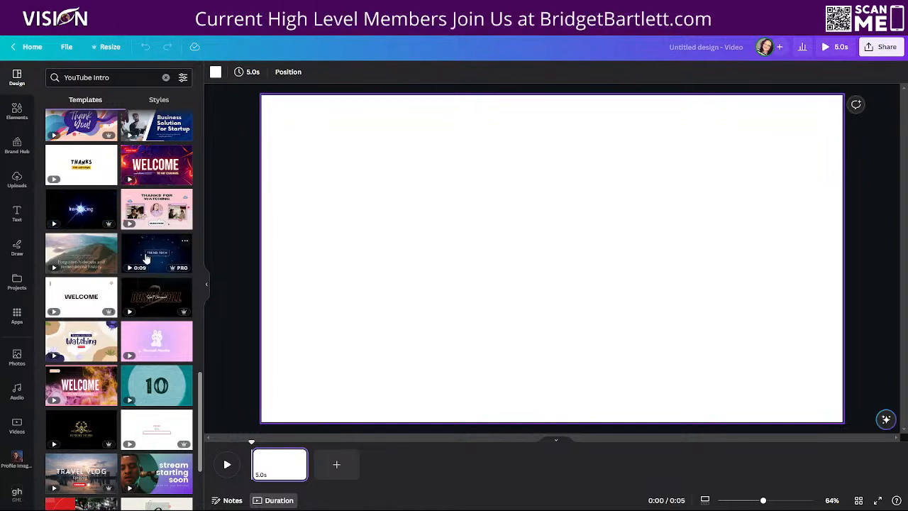
pyautogui.scroll(-3, 123, 337)
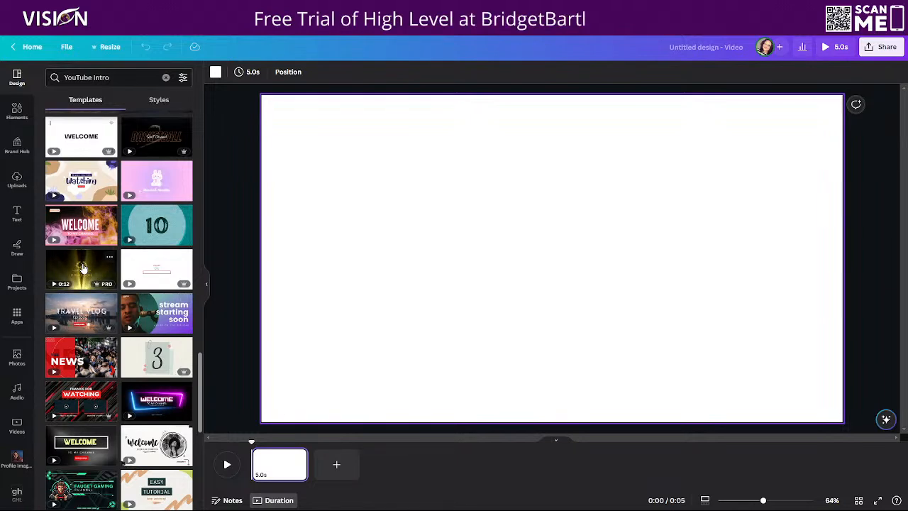
pyautogui.scroll(5, 139, 342)
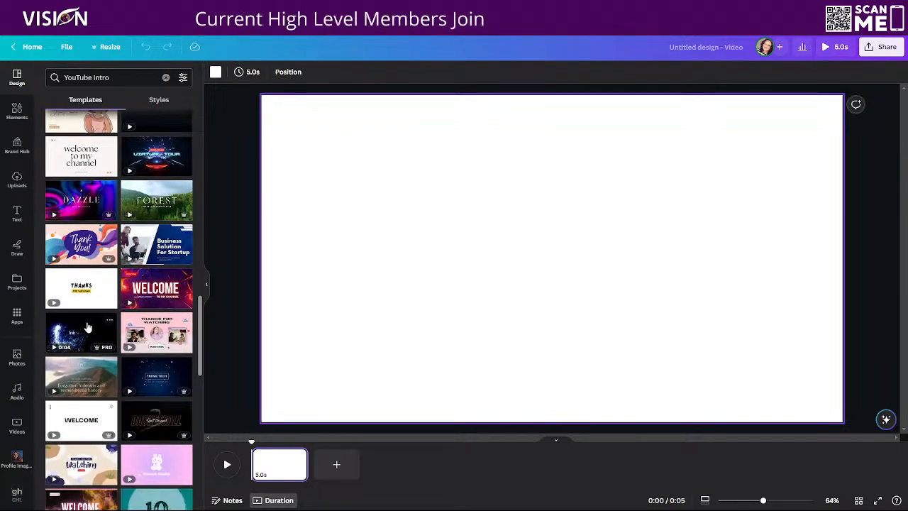
pyautogui.click(76, 335)
pyautogui.click(453, 120)
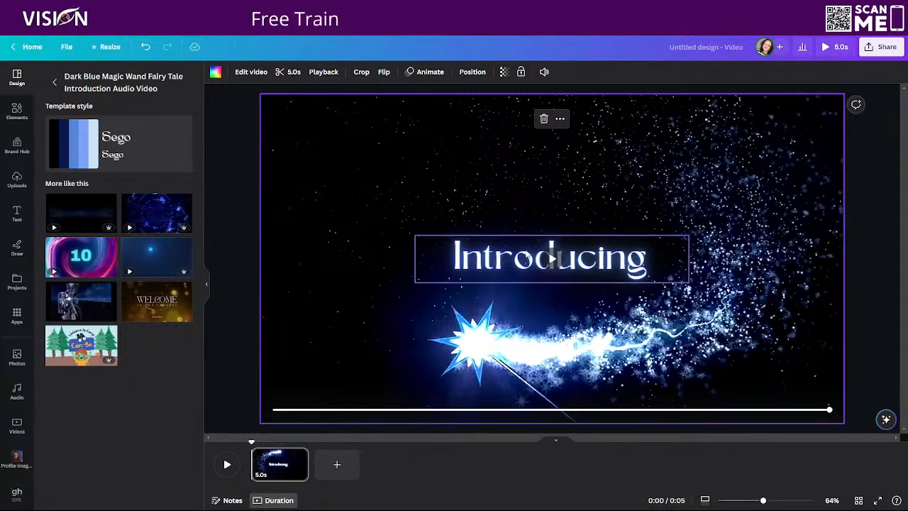
# Preview the trim range of the magic wand video on the first page without changing it
pyautogui.click(274, 465)
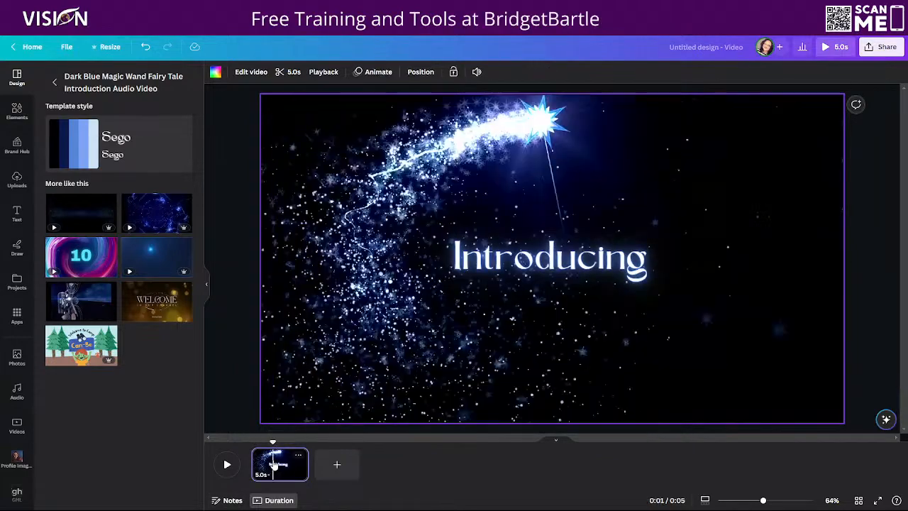
pyautogui.click(287, 72)
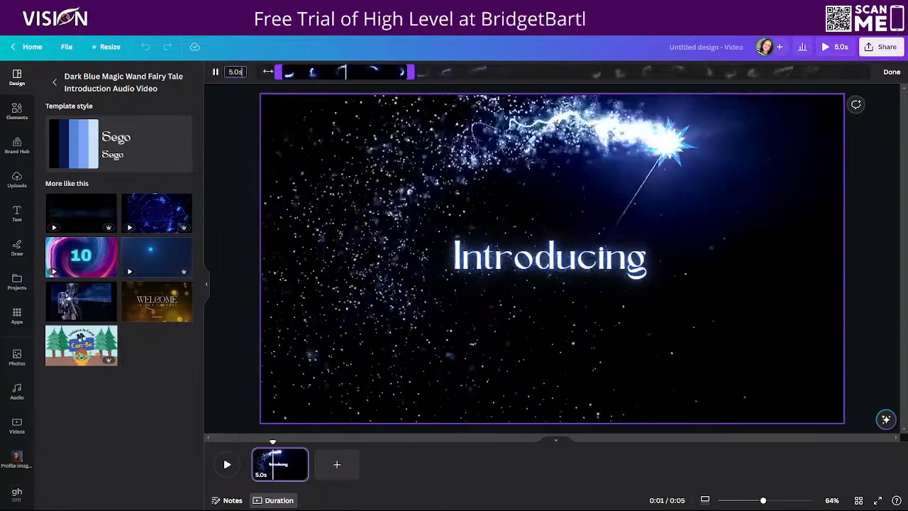
pyautogui.click(891, 72)
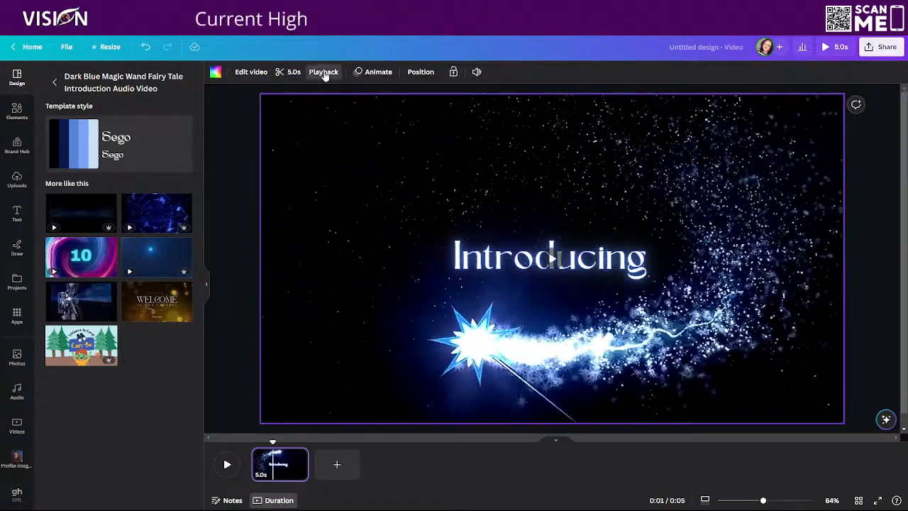
# Slow the magic wand video to 0.75 speed and trim its end so the clip lasts 5.0 s
pyautogui.click(324, 72)
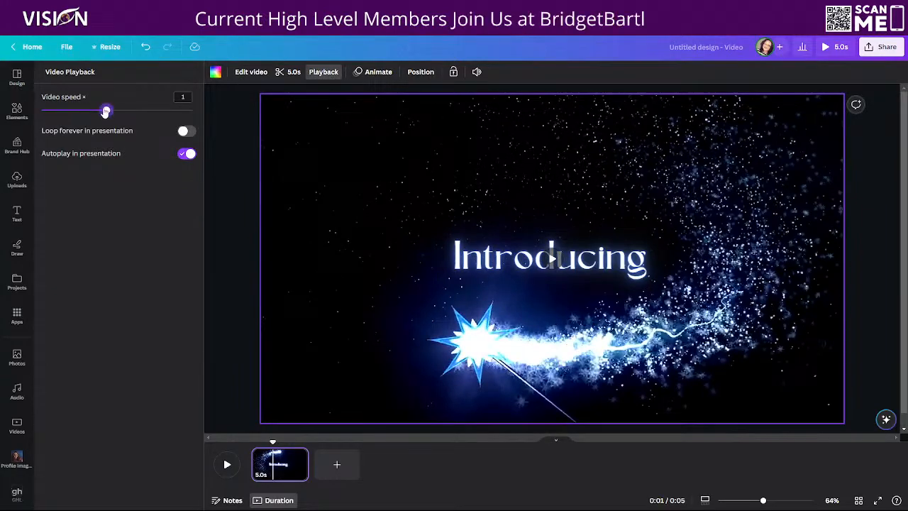
pyautogui.moveTo(100, 111); pyautogui.dragTo(85, 111)
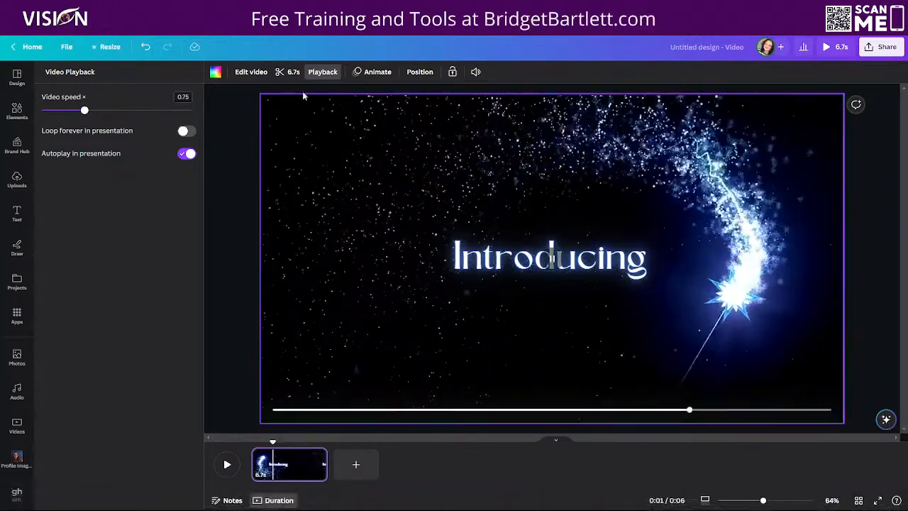
pyautogui.click(285, 71)
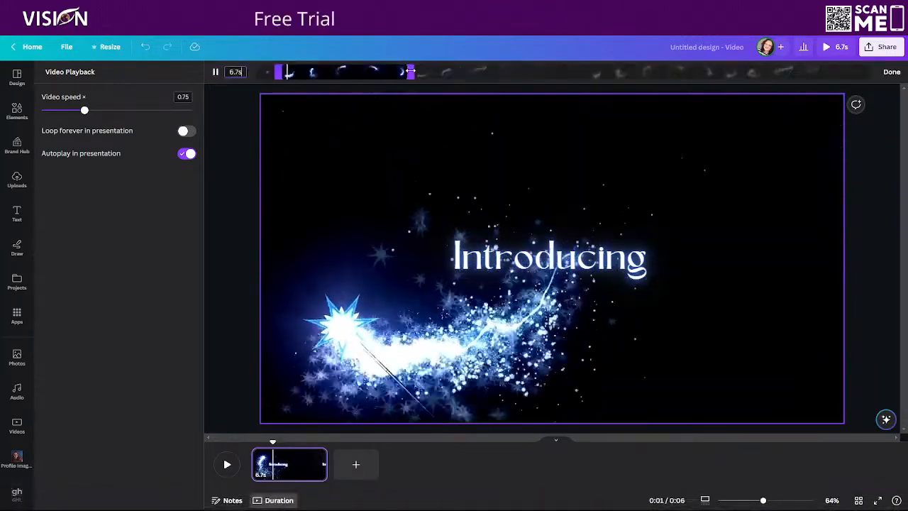
pyautogui.moveTo(409, 74); pyautogui.dragTo(327, 70)
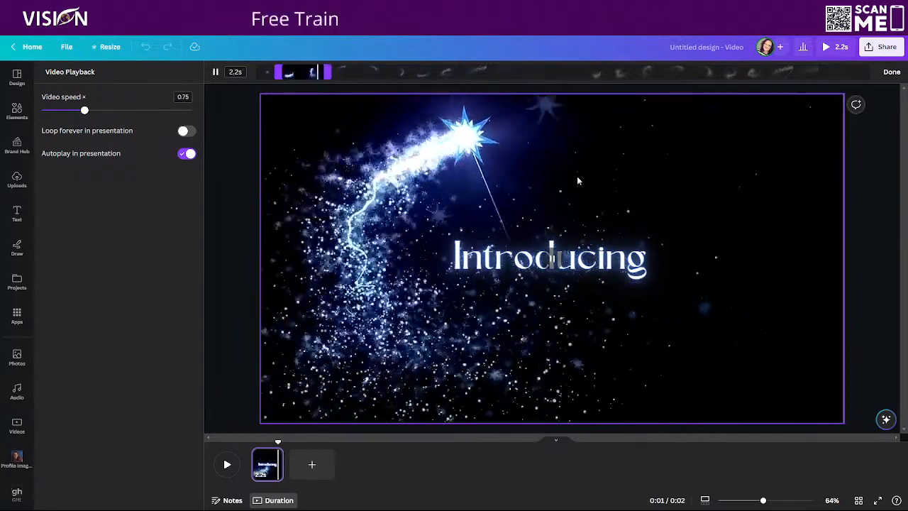
pyautogui.moveTo(331, 69); pyautogui.dragTo(379, 57)
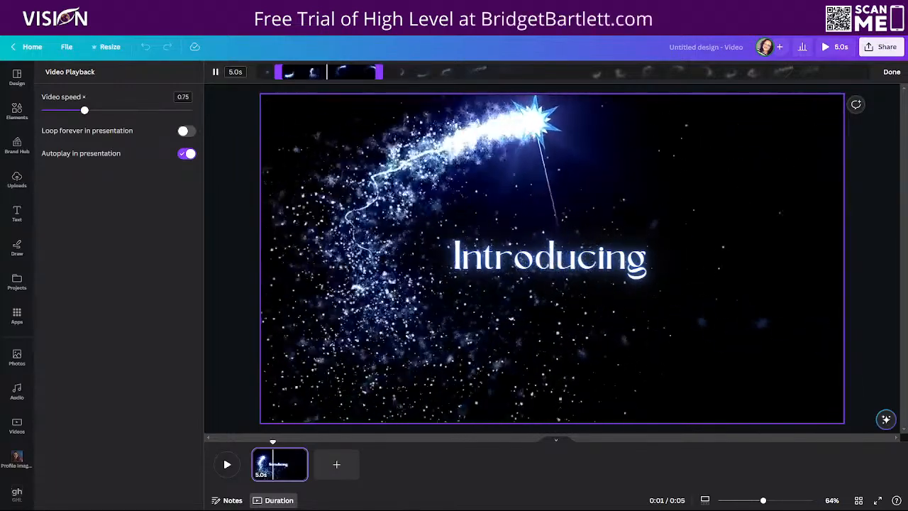
pyautogui.click(892, 73)
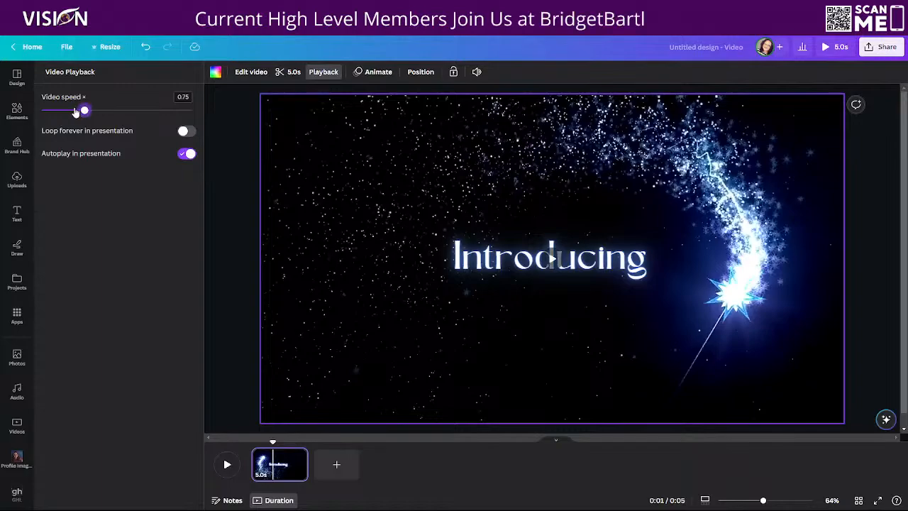
# Set the magic wand video's playback speed to 1.75
pyautogui.moveTo(76, 112); pyautogui.dragTo(64, 112)
pyautogui.moveTo(62, 112); pyautogui.dragTo(170, 112)
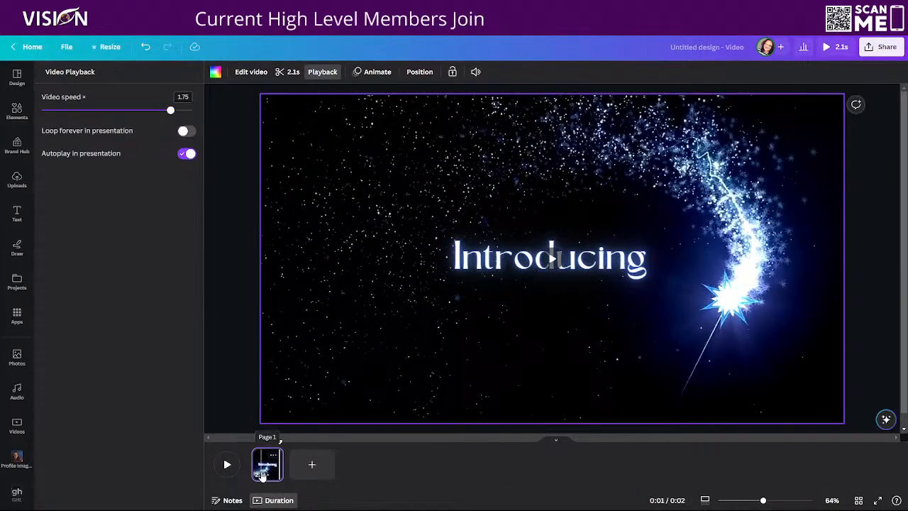
# Add a second page using the first, text-free page of the Black Dark Blue White Modern Futuristic Technology Youtube Intro template, and preview it
pyautogui.click(312, 464)
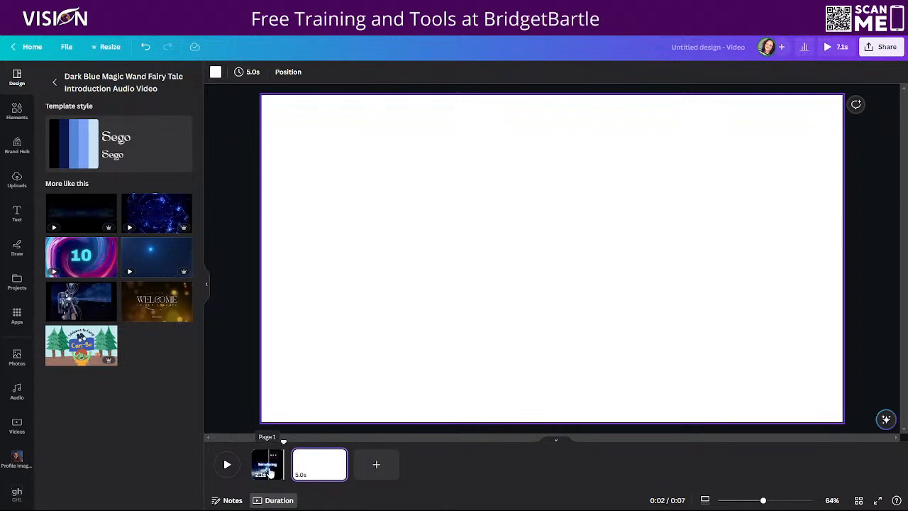
pyautogui.click(155, 216)
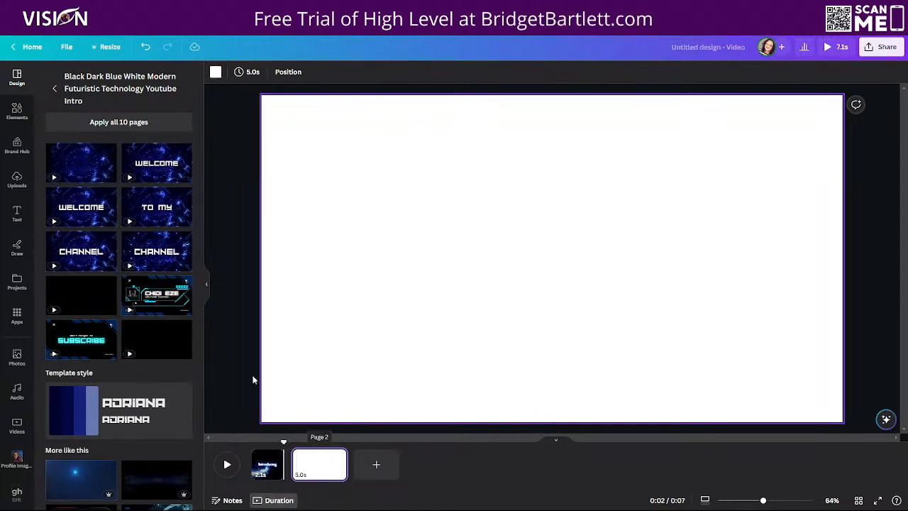
pyautogui.click(96, 172)
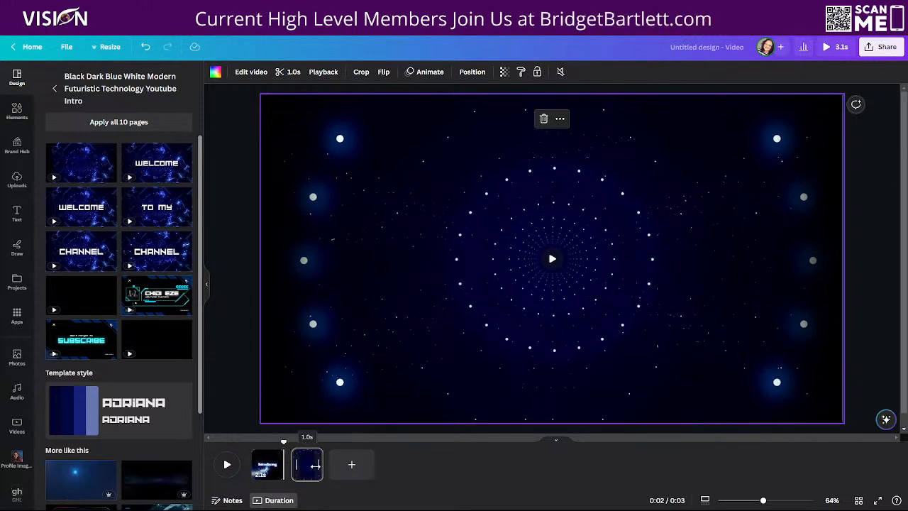
pyautogui.click(305, 465)
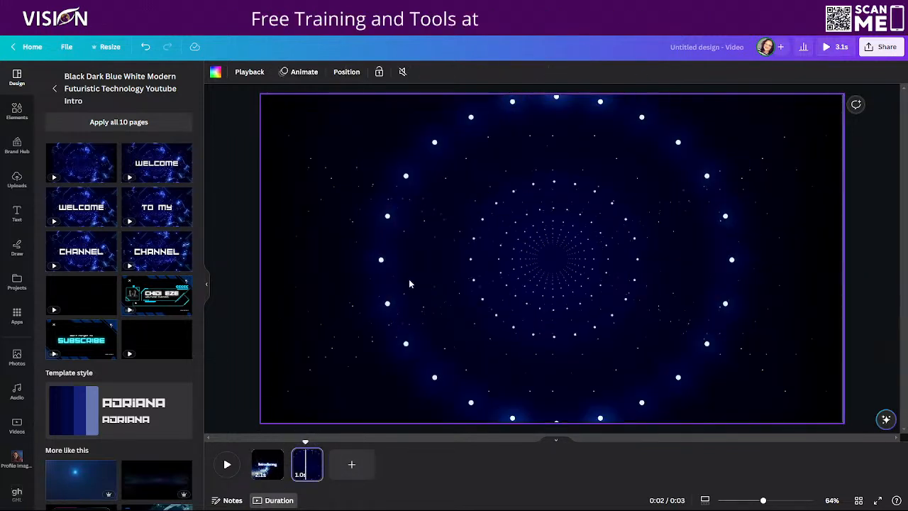
pyautogui.click(229, 470)
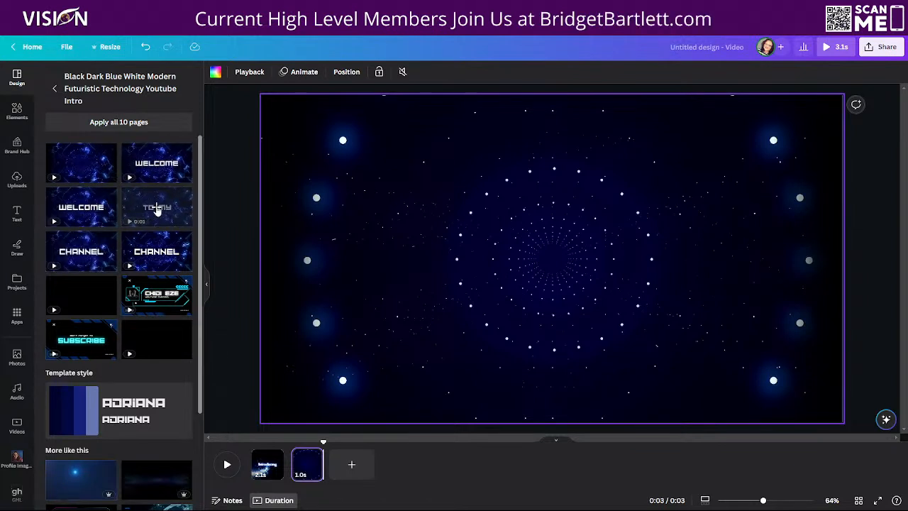
# Delete the text-free second page from the timeline
pyautogui.click(316, 457)
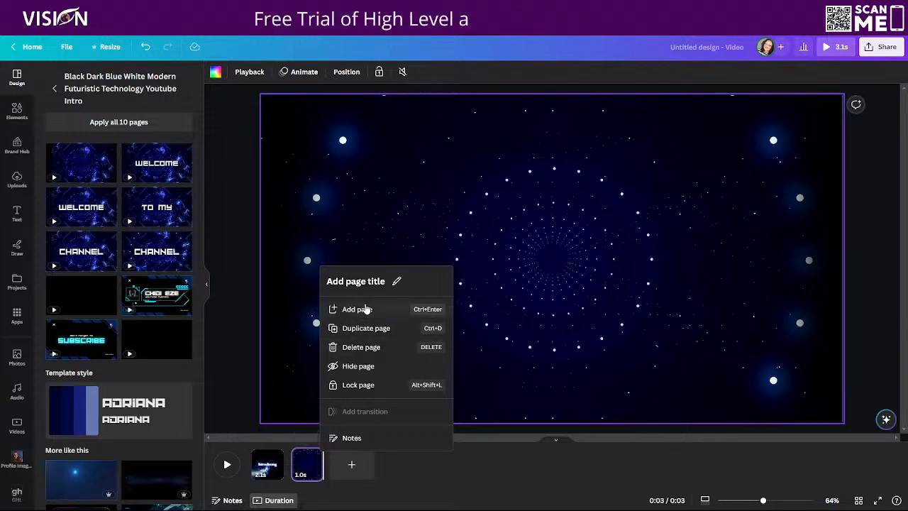
pyautogui.click(362, 347)
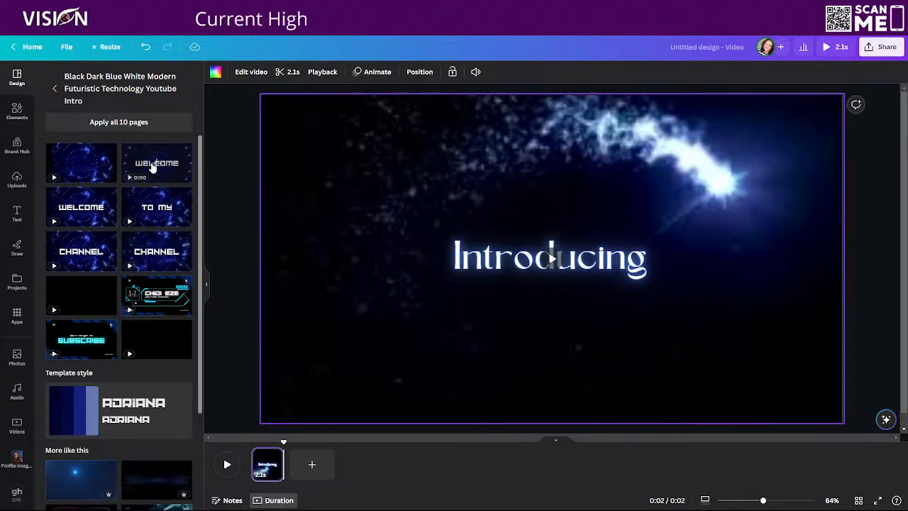
# Try applying the futuristic template's WELCOME page to the existing Introducing page, and undo the replacement
pyautogui.click(152, 160)
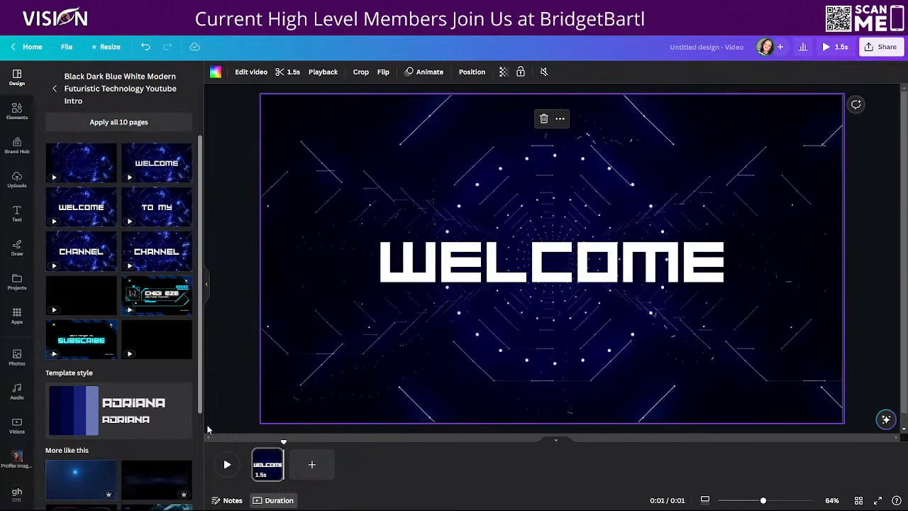
pyautogui.click(145, 47)
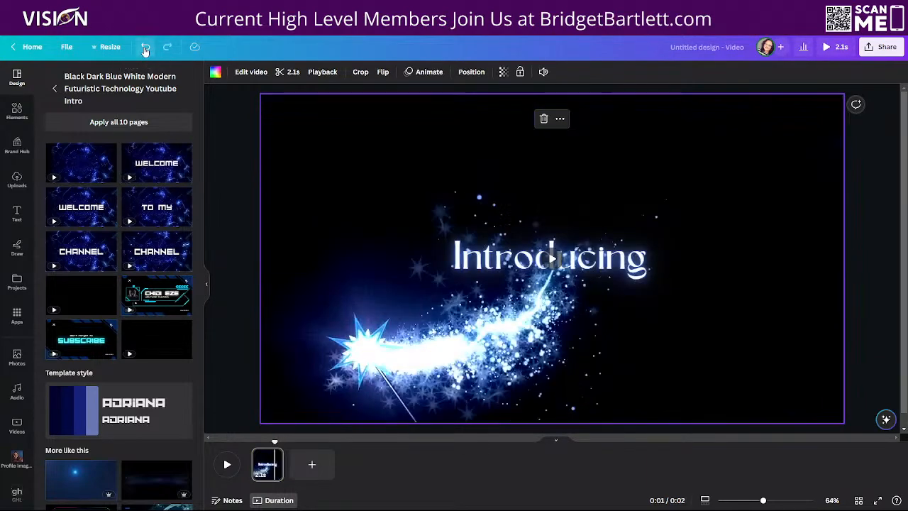
# Add a second page after the Introducing page and apply the futuristic template's first WELCOME page to it
pyautogui.click(311, 464)
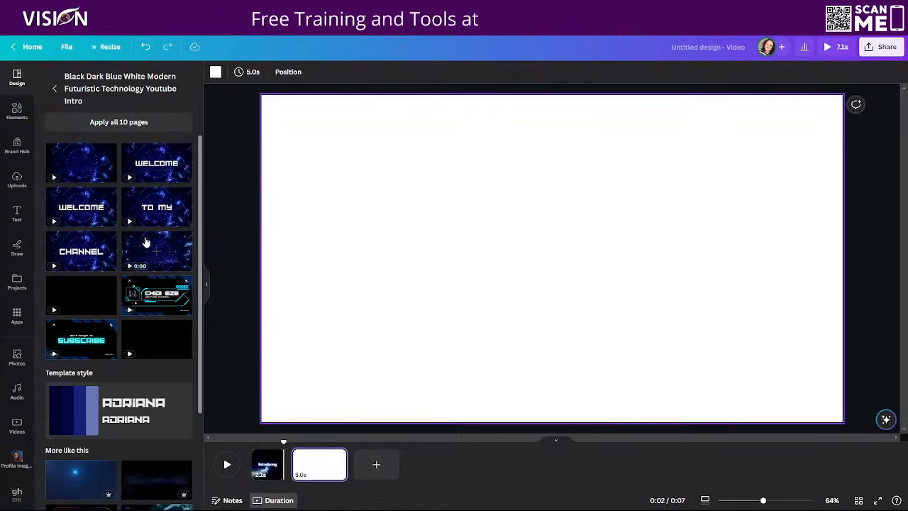
pyautogui.click(155, 162)
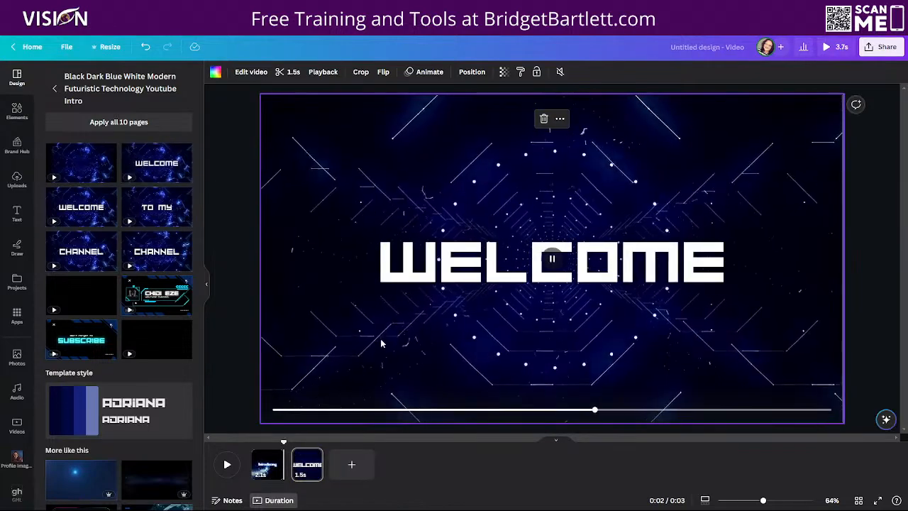
# Replace the WELCOME text on the second page with the presenter's full name and centre the text box vertically on the page
pyautogui.click(264, 472)
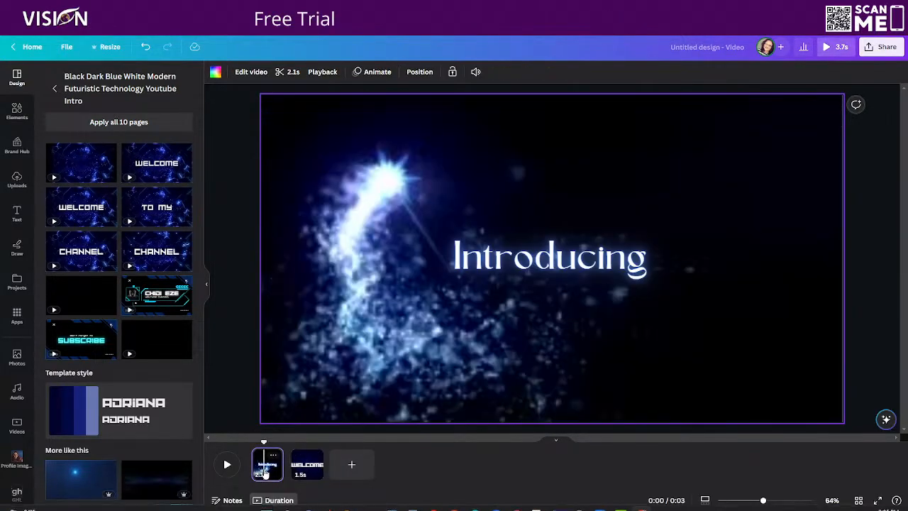
pyautogui.click(317, 470)
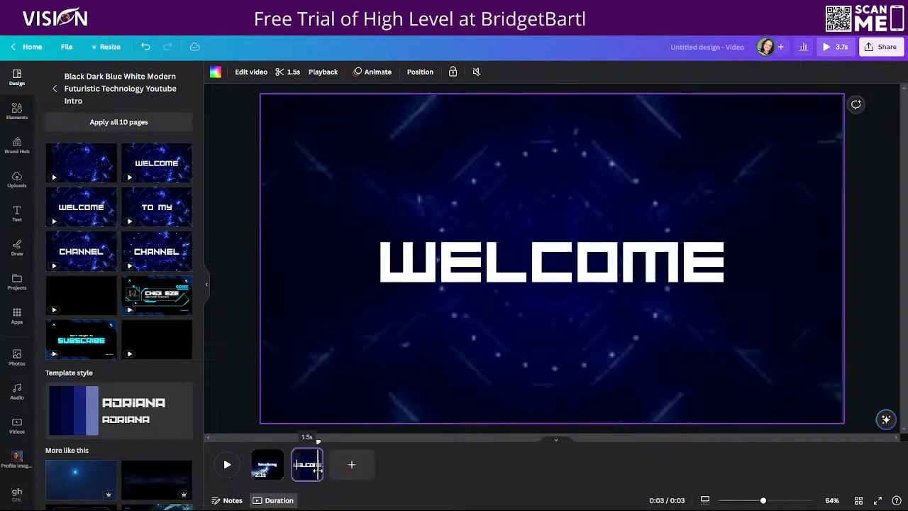
pyautogui.click(476, 263)
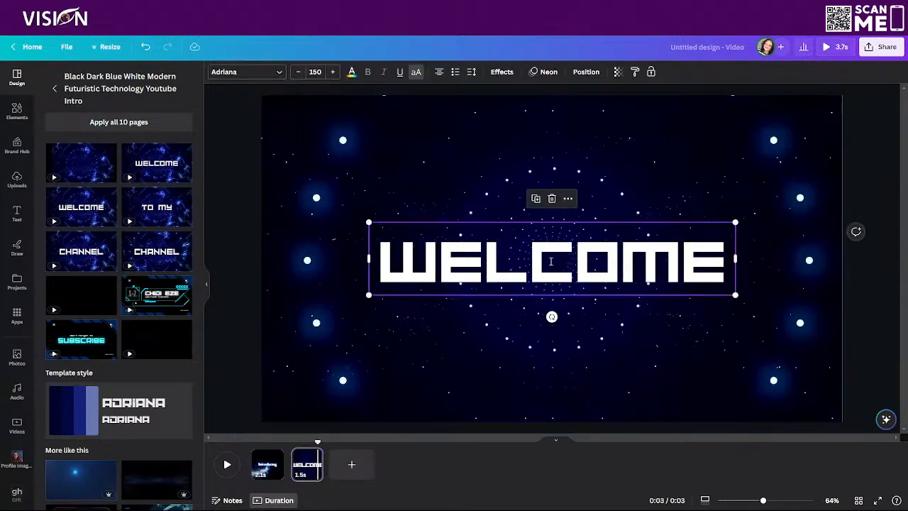
pyautogui.click(476, 263)
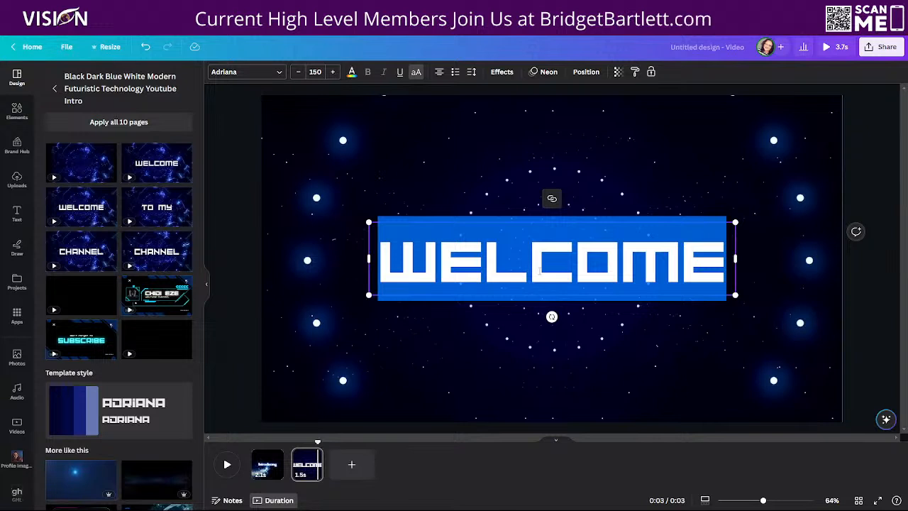
pyautogui.write('BRIDGET')
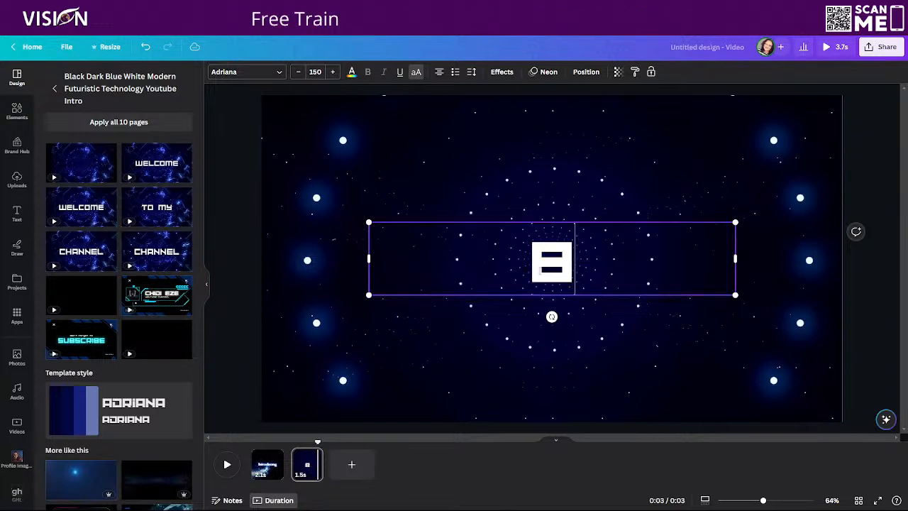
pyautogui.write(' BARTLETT')
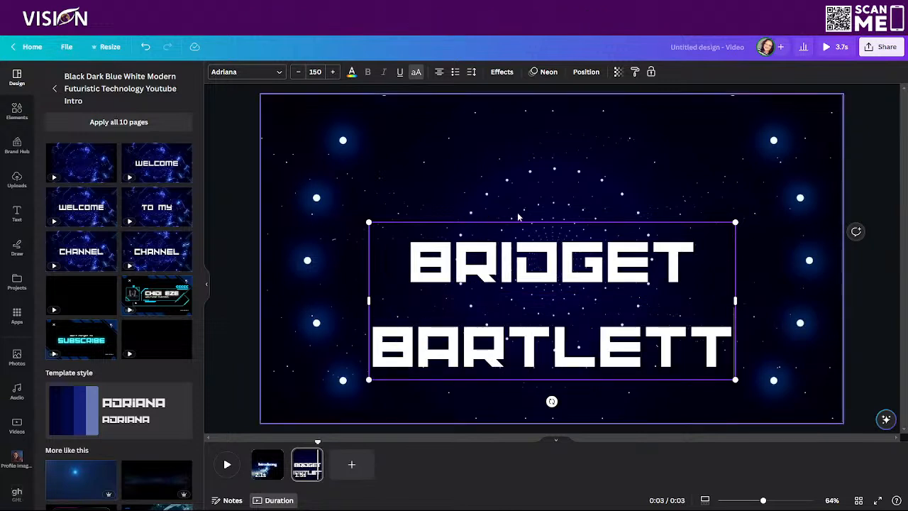
pyautogui.moveTo(521, 219); pyautogui.dragTo(520, 180)
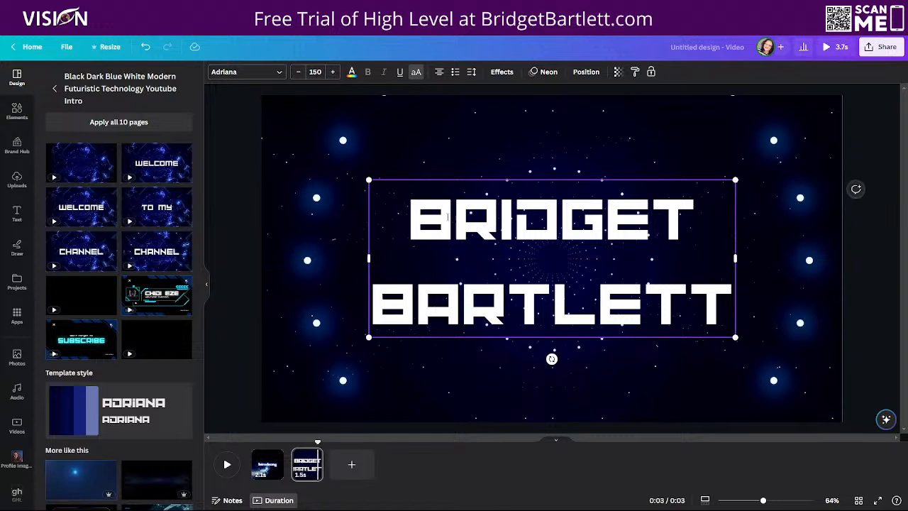
# Check the Introducing title's font and set the second page's name text to the matching Sego font
pyautogui.click(241, 72)
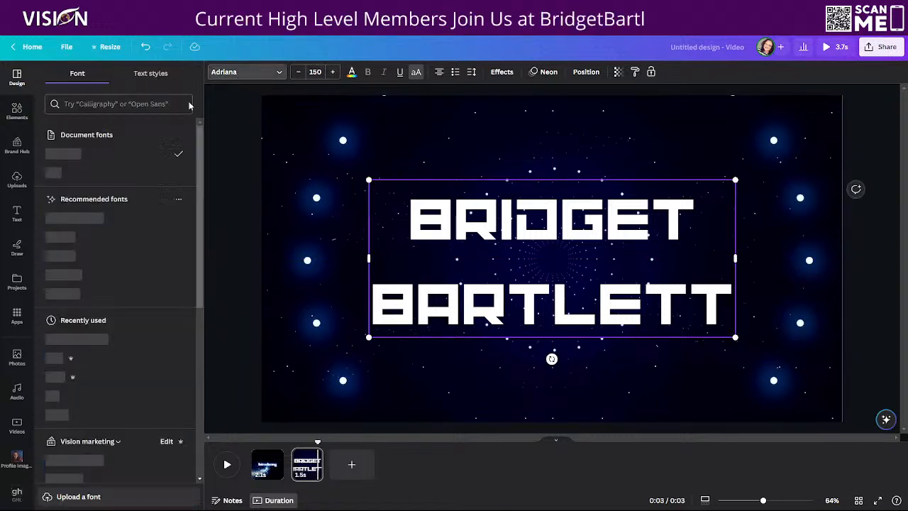
pyautogui.click(267, 464)
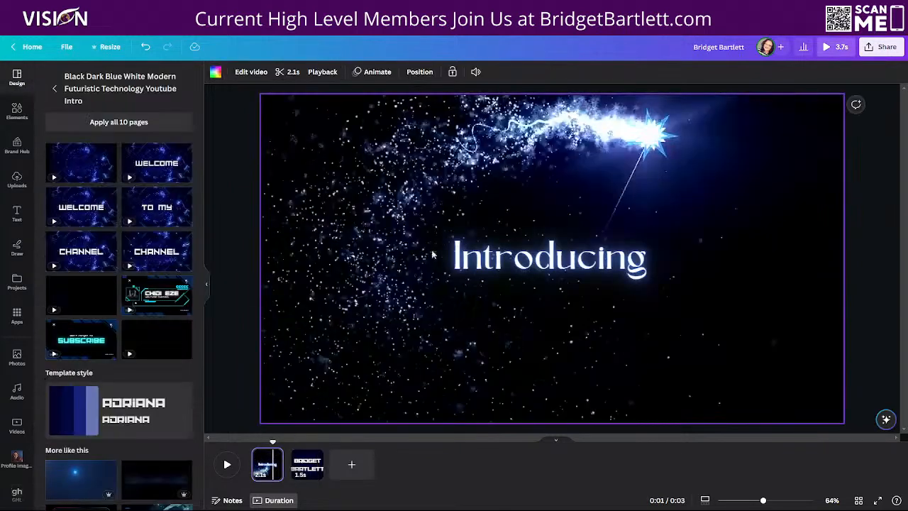
pyautogui.click(421, 259)
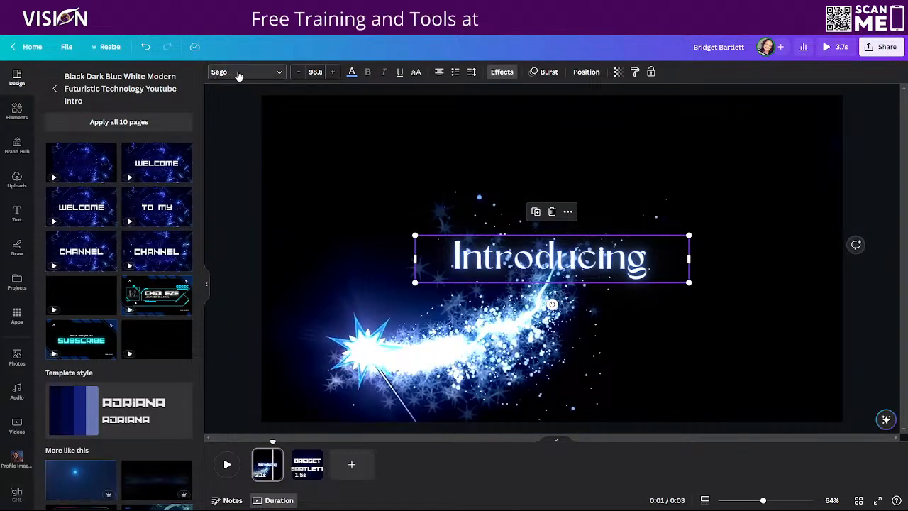
pyautogui.click(310, 470)
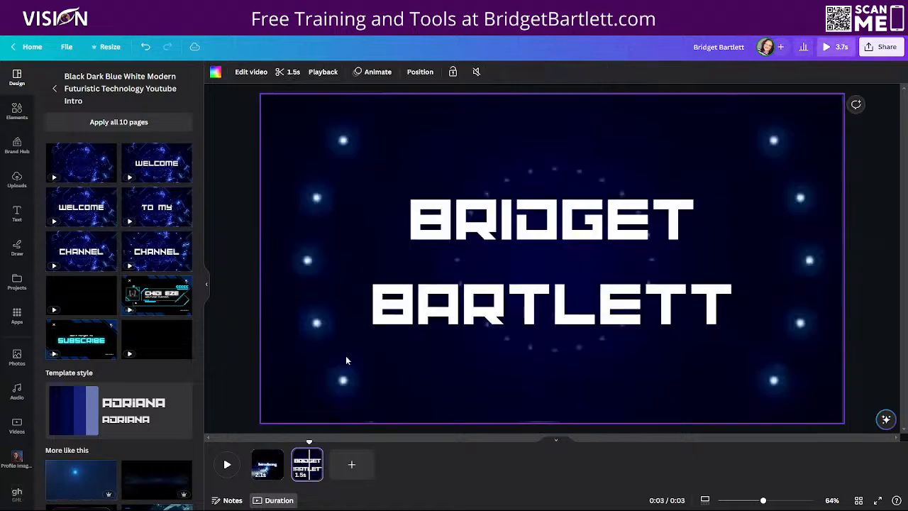
pyautogui.click(508, 220)
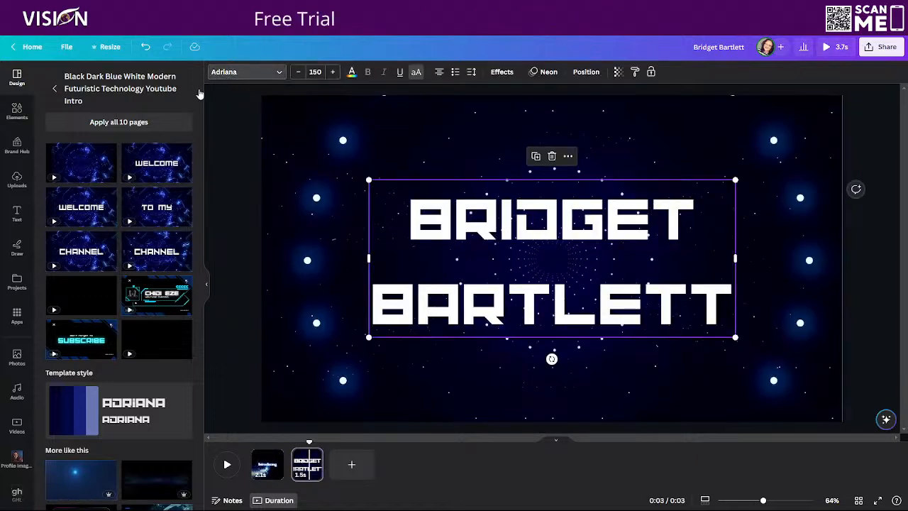
pyautogui.click(231, 74)
pyautogui.click(97, 104)
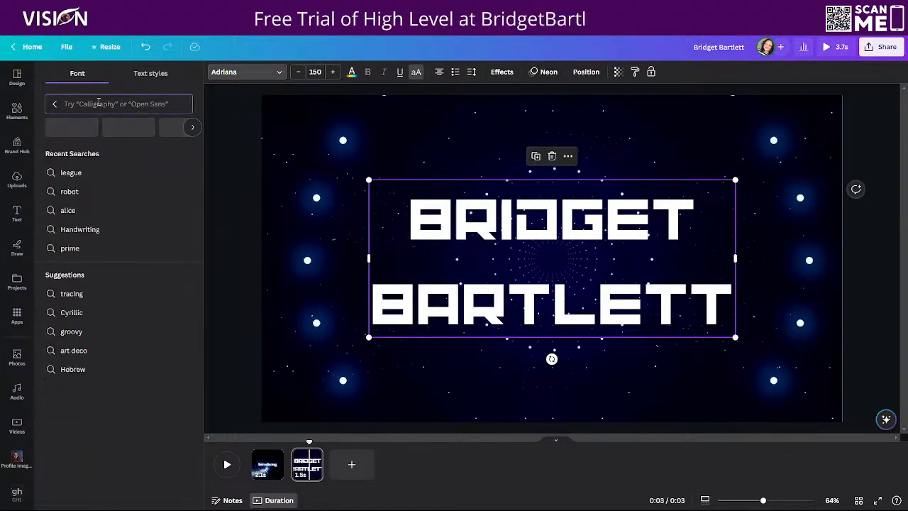
pyautogui.write('sego')
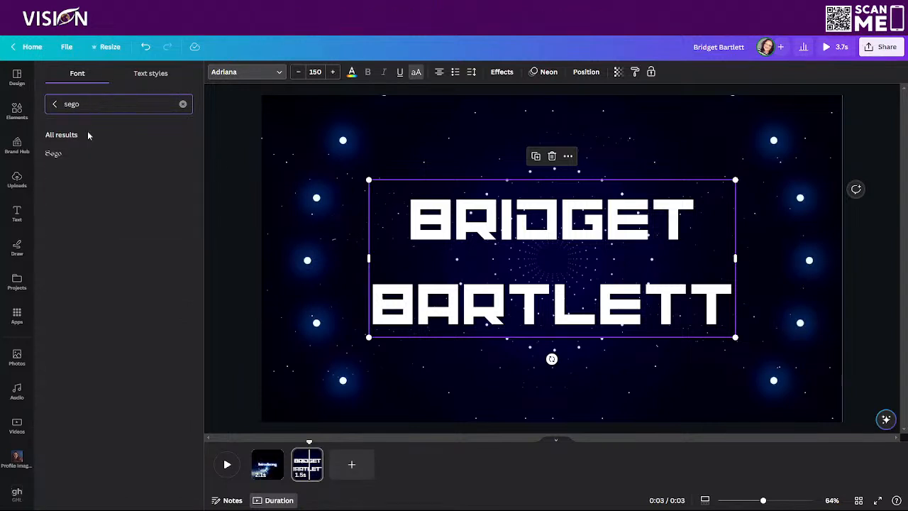
pyautogui.click(81, 155)
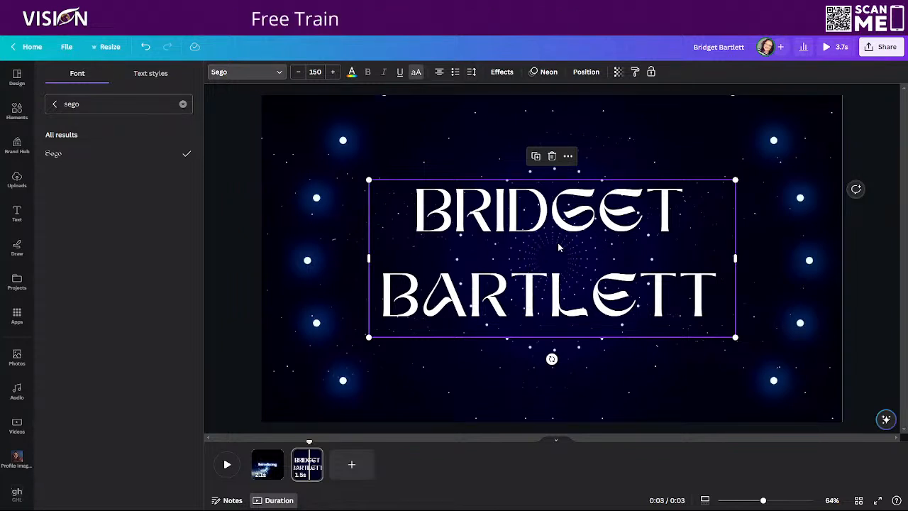
# Set the name text's line spacing to 1 and recentre the text box vertically on the page
pyautogui.click(470, 73)
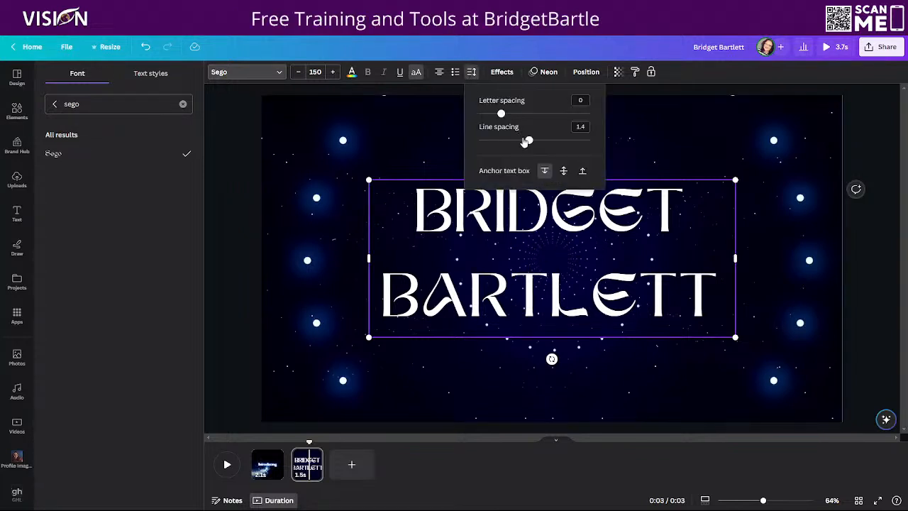
pyautogui.moveTo(529, 142); pyautogui.dragTo(507, 139)
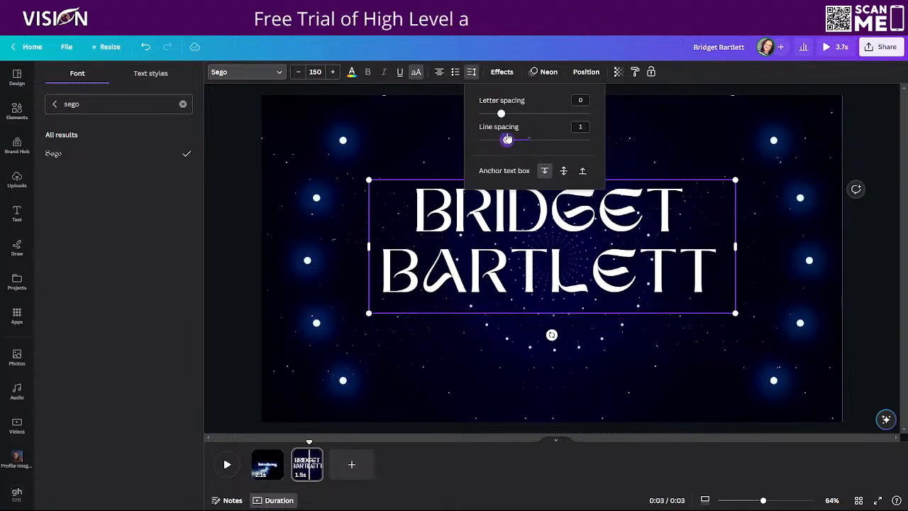
pyautogui.click(654, 379)
pyautogui.moveTo(537, 246); pyautogui.dragTo(536, 258)
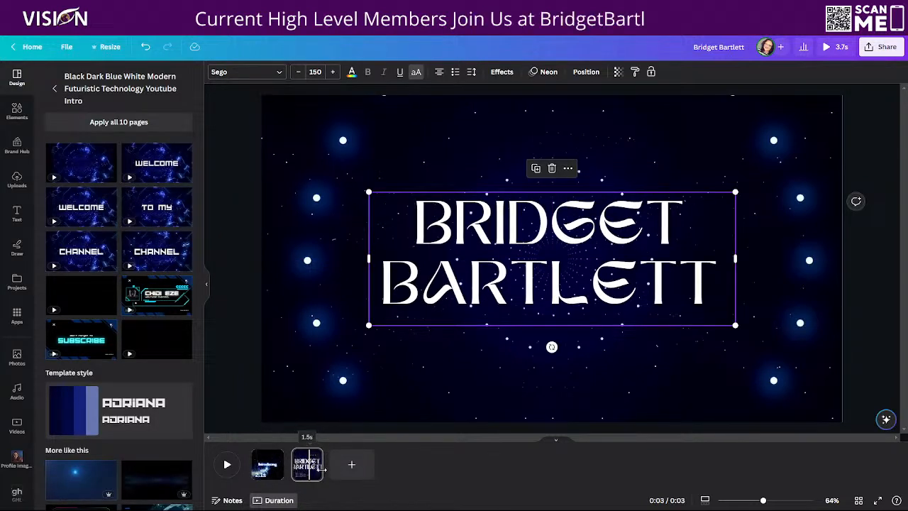
# Preview the video from the Introducing page and add a Dissolve transition between the two pages
pyautogui.click(274, 458)
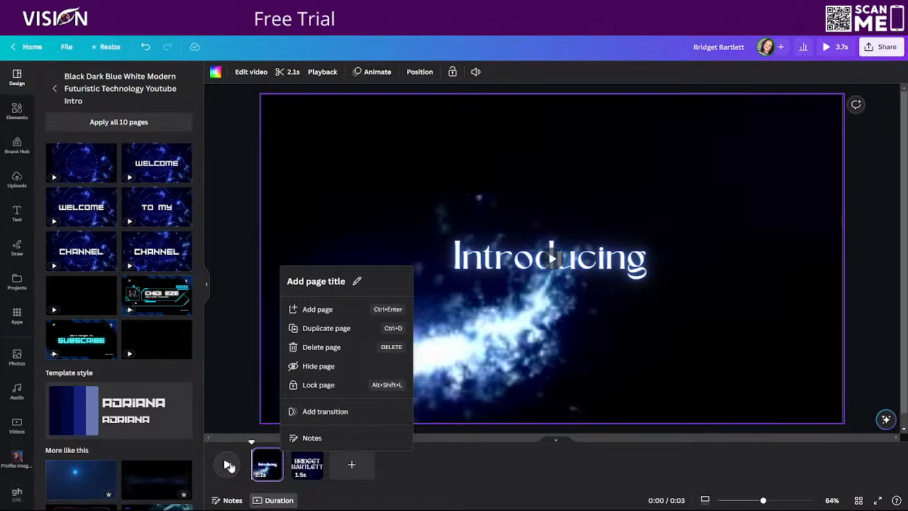
pyautogui.click(229, 465)
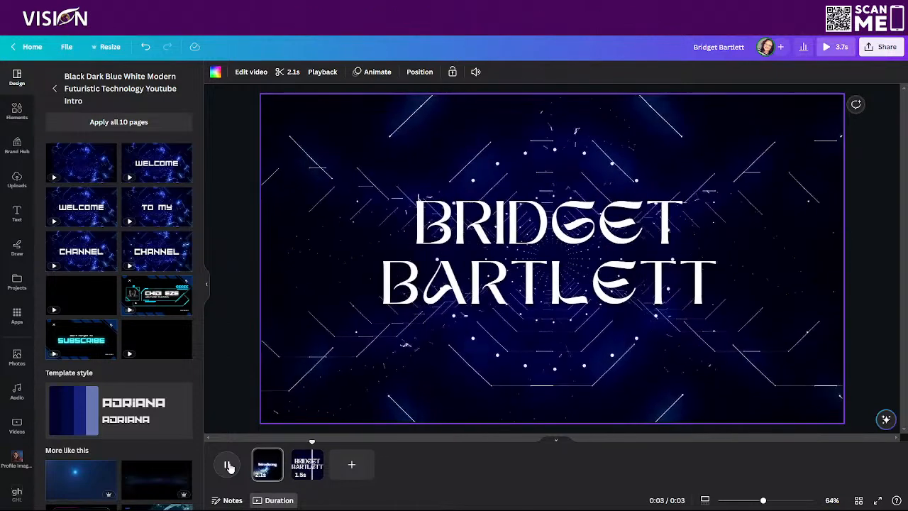
pyautogui.click(273, 457)
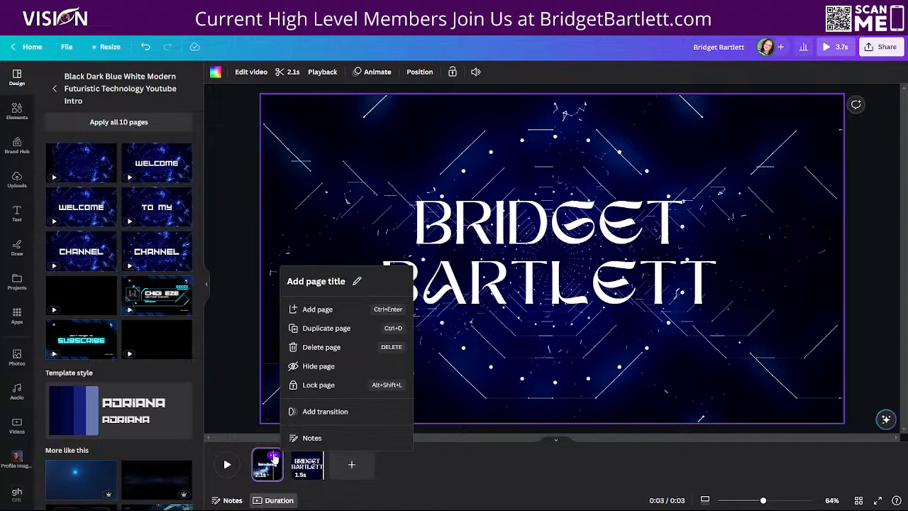
pyautogui.click(317, 413)
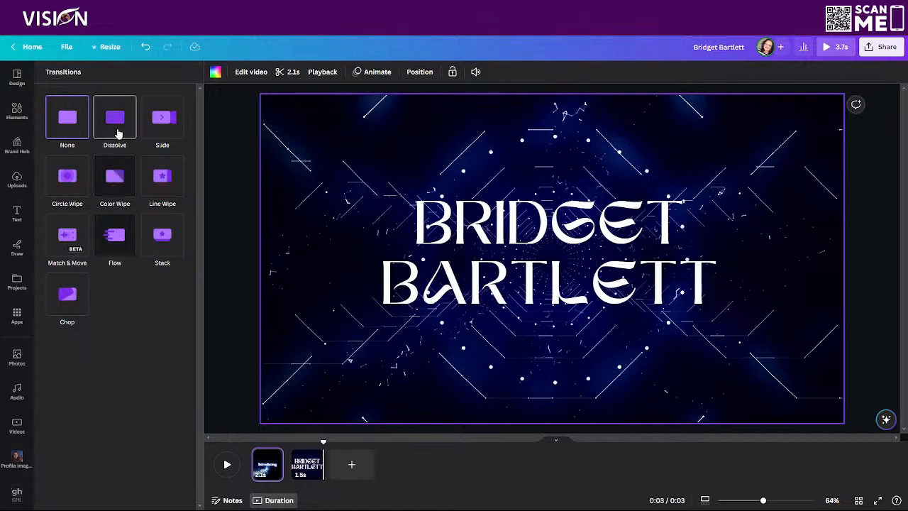
pyautogui.click(114, 125)
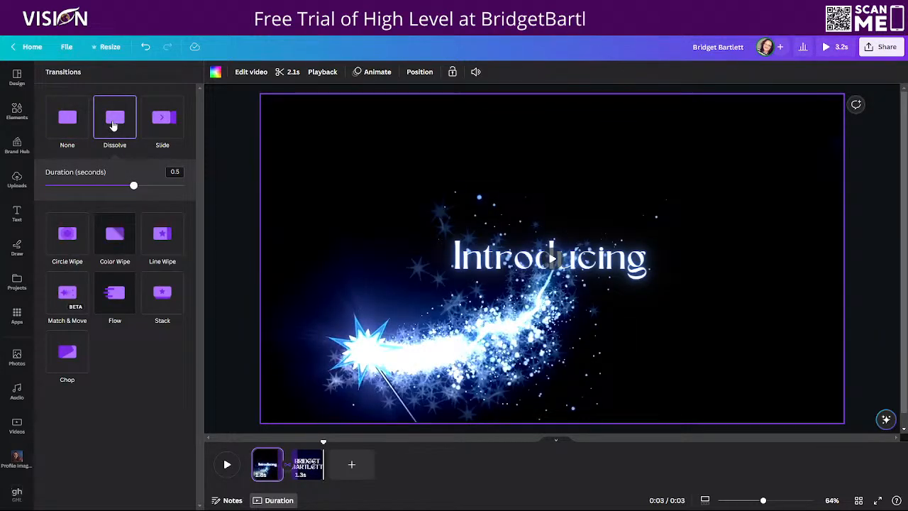
# Try the Slide, Circle Wipe, Color Wipe, Line Wipe, Match & Move, Flow, Stack and Chop transitions between the pages, and return to Dissolve
pyautogui.click(162, 122)
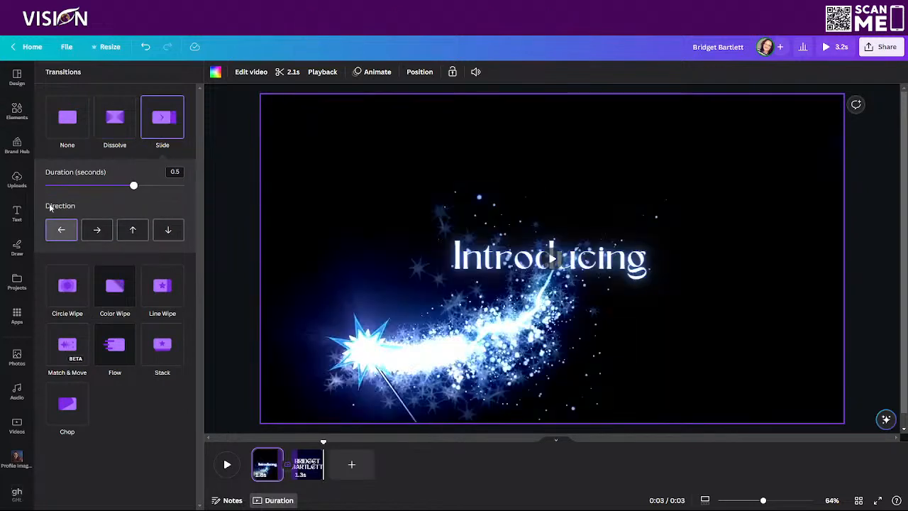
pyautogui.click(58, 300)
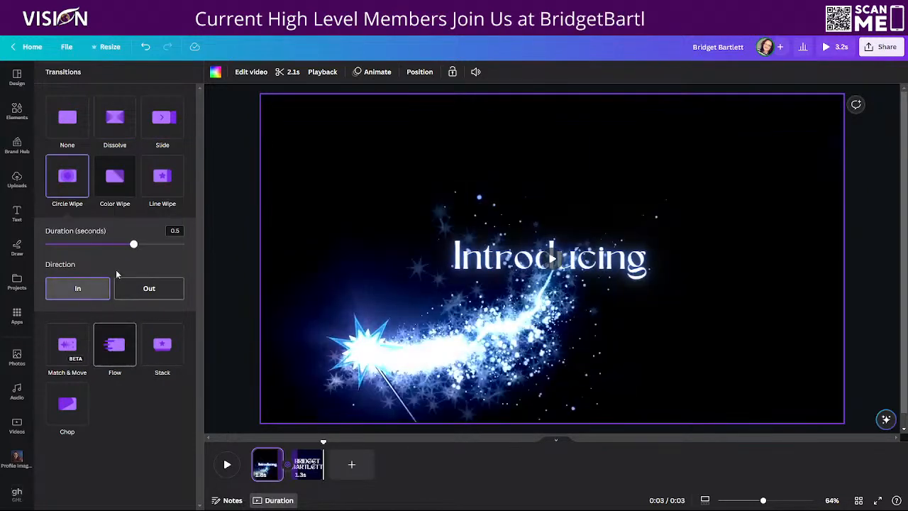
pyautogui.click(114, 180)
pyautogui.click(163, 178)
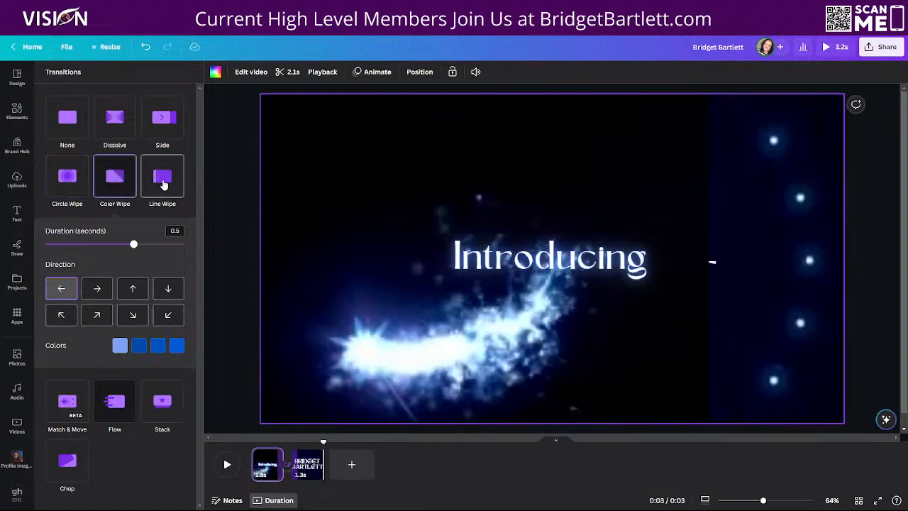
pyautogui.click(60, 361)
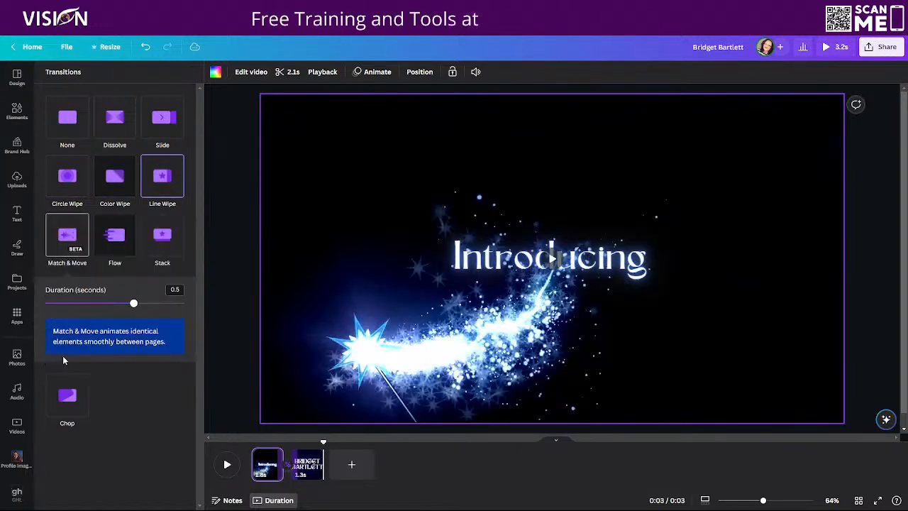
pyautogui.click(116, 236)
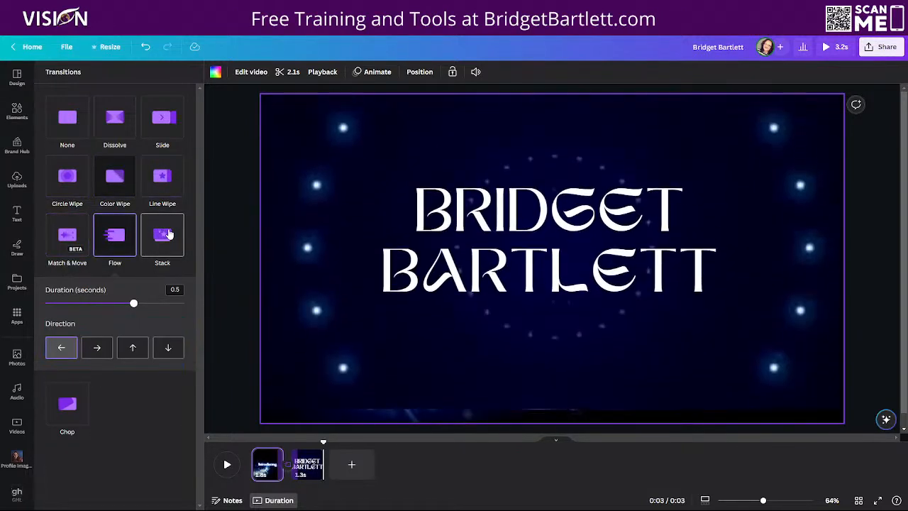
pyautogui.click(168, 234)
pyautogui.click(51, 417)
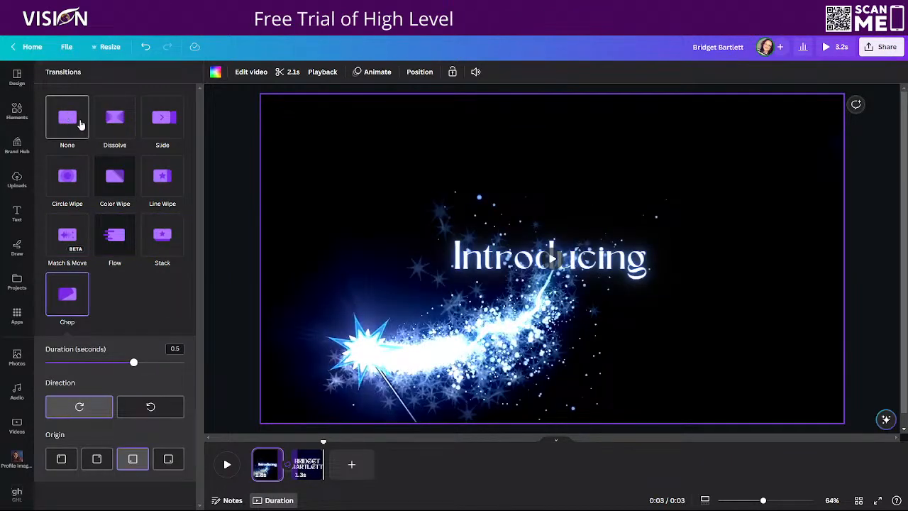
pyautogui.click(111, 122)
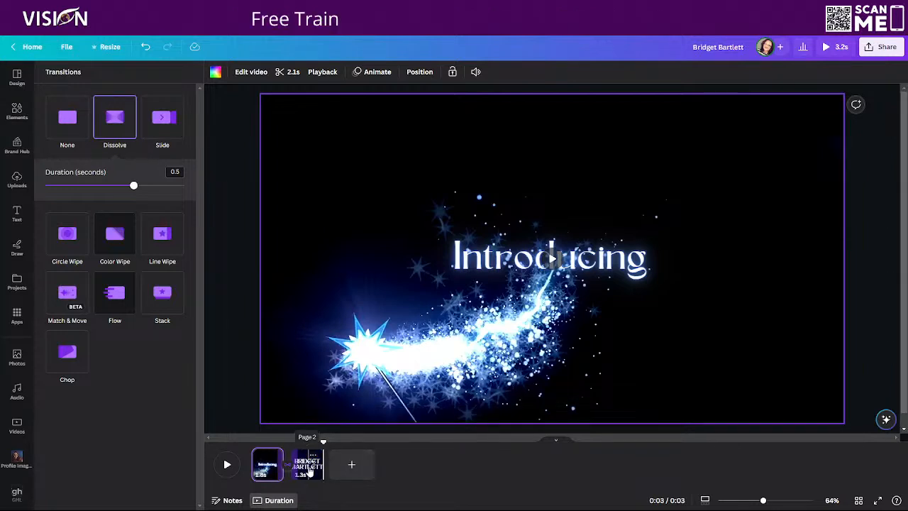
# Examine the text effect styles available for the name text on the second page
pyautogui.click(309, 469)
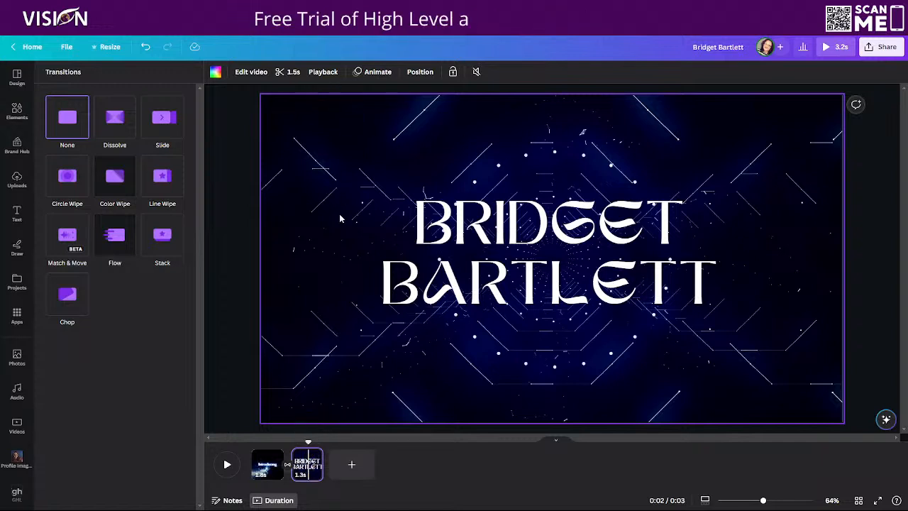
pyautogui.click(448, 227)
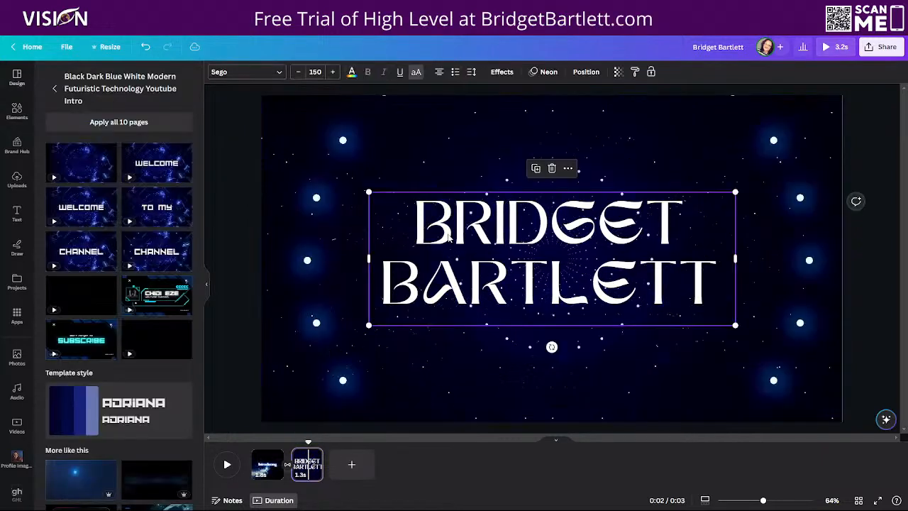
pyautogui.click(399, 217)
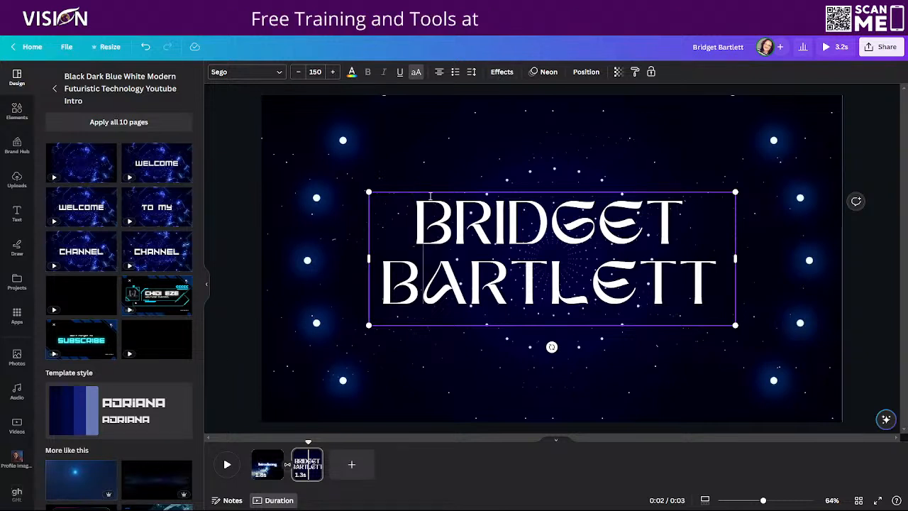
pyautogui.click(427, 124)
pyautogui.click(549, 258)
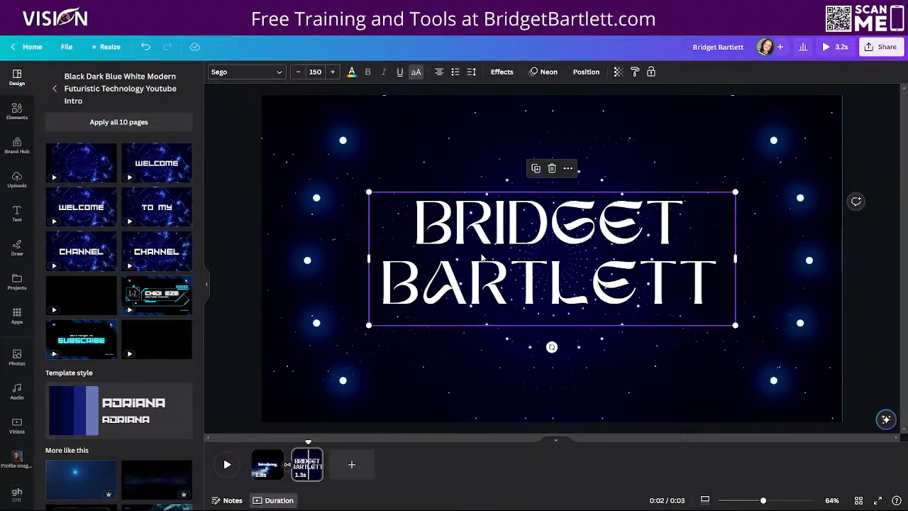
pyautogui.click(390, 142)
pyautogui.click(413, 239)
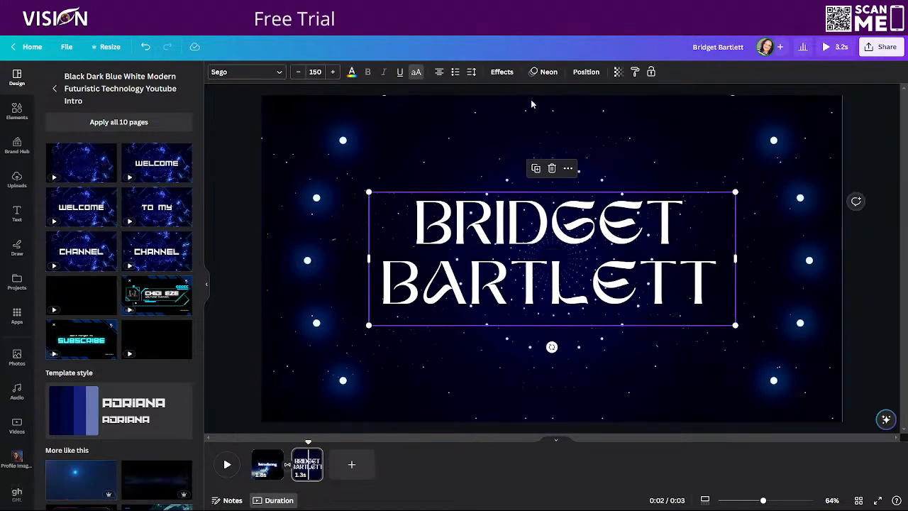
pyautogui.click(501, 71)
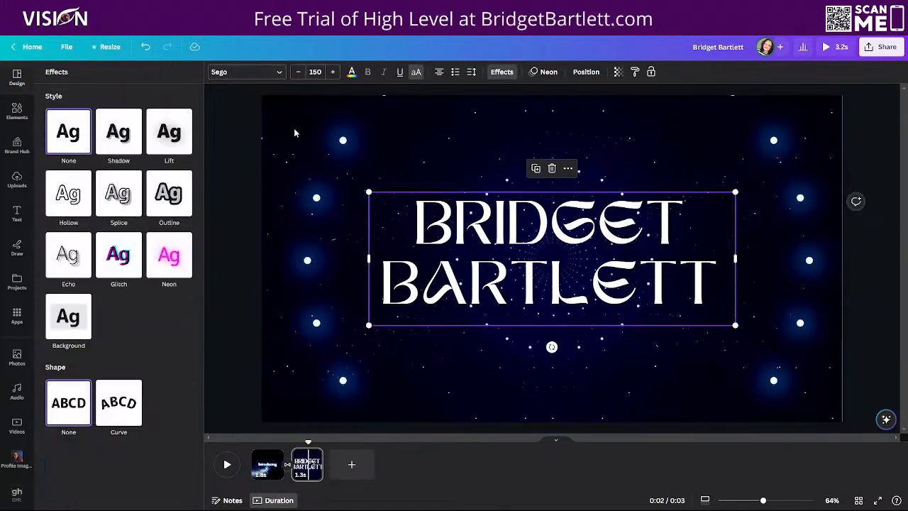
pyautogui.click(598, 227)
pyautogui.click(267, 465)
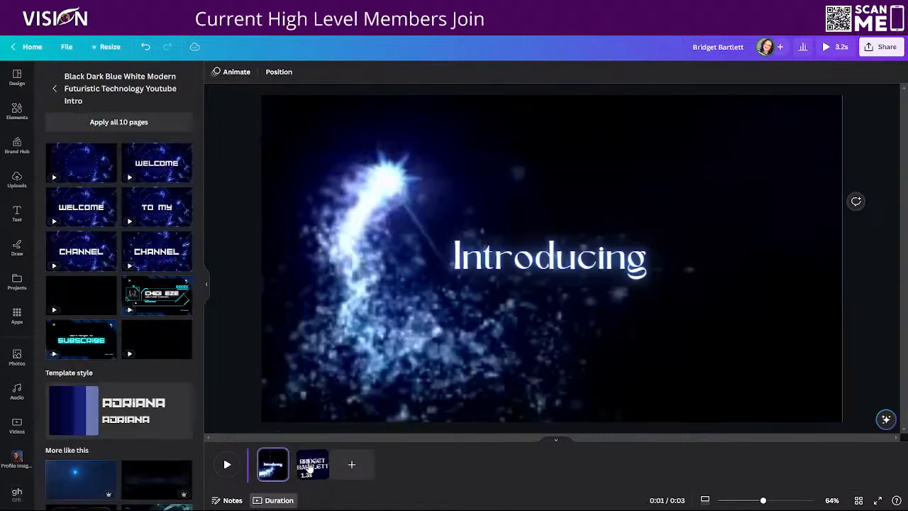
pyautogui.click(309, 468)
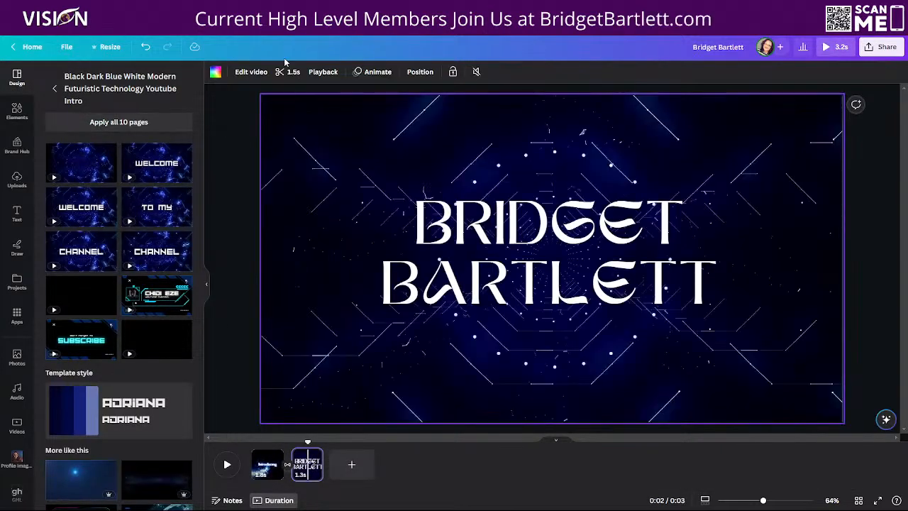
# Apply the Chill page animation to the second page after trying other combination animations
pyautogui.click(371, 67)
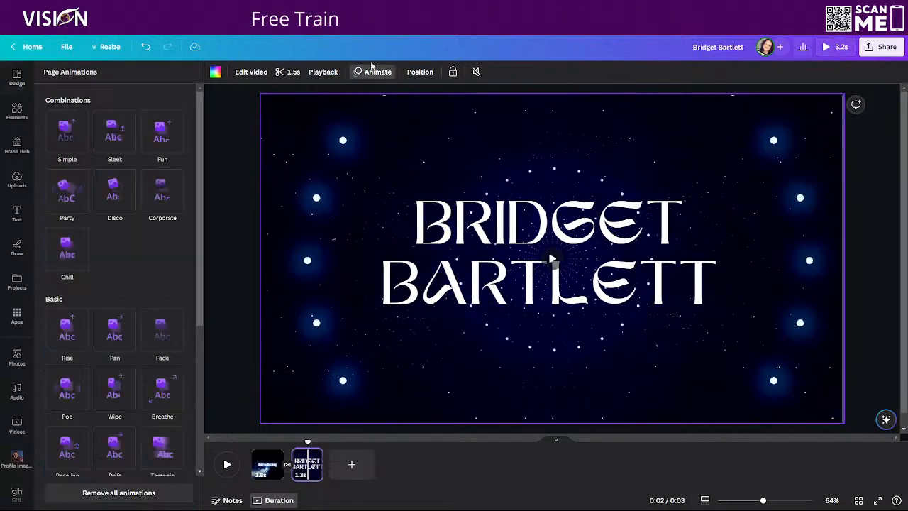
pyautogui.click(111, 135)
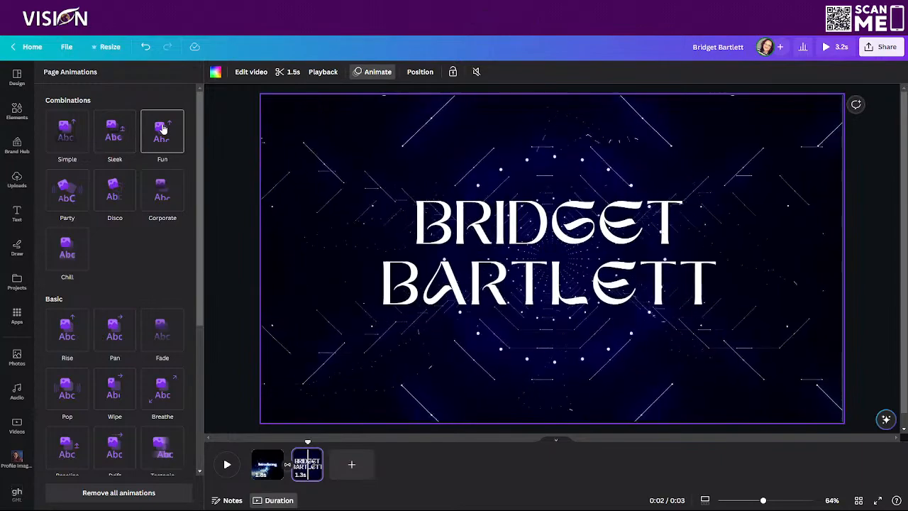
pyautogui.click(162, 189)
pyautogui.click(65, 254)
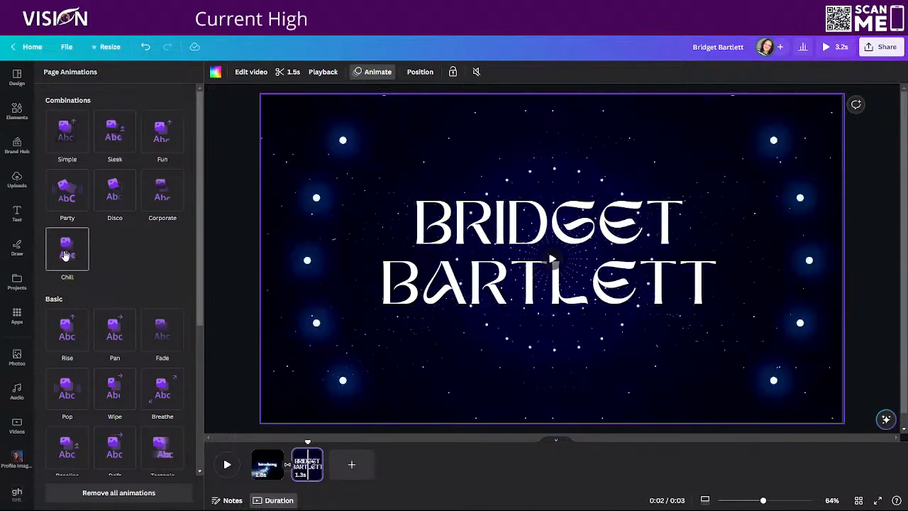
# Enlarge the Introducing title on the first page to font size 131 and keep it centred on the page
pyautogui.click(264, 464)
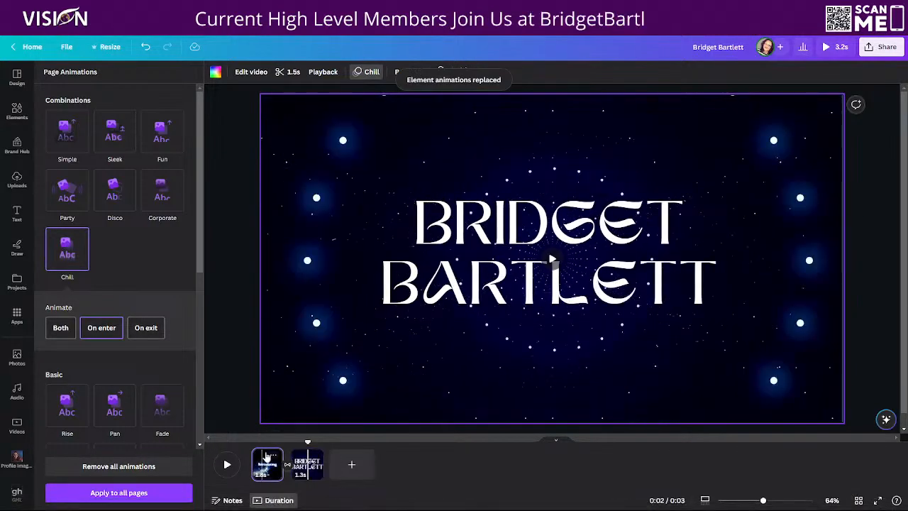
pyautogui.click(464, 264)
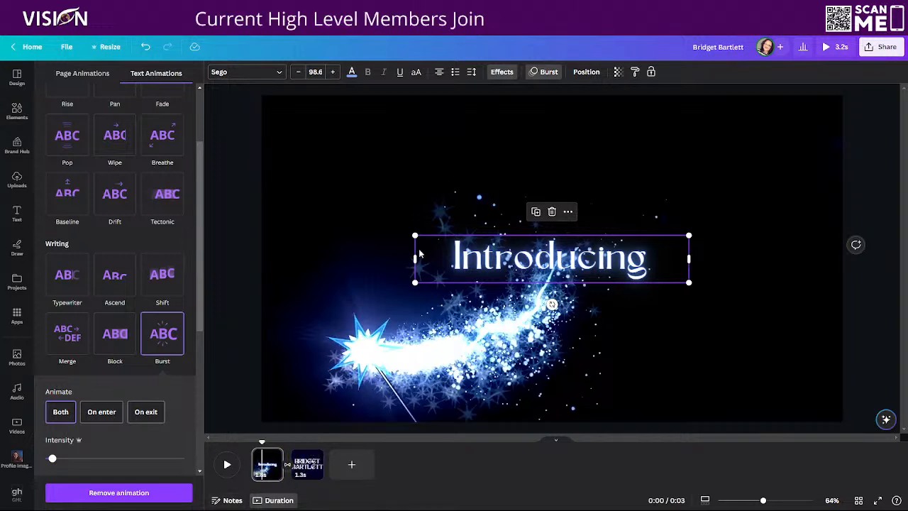
pyautogui.moveTo(417, 234); pyautogui.dragTo(327, 213)
pyautogui.moveTo(467, 243); pyautogui.dragTo(511, 250)
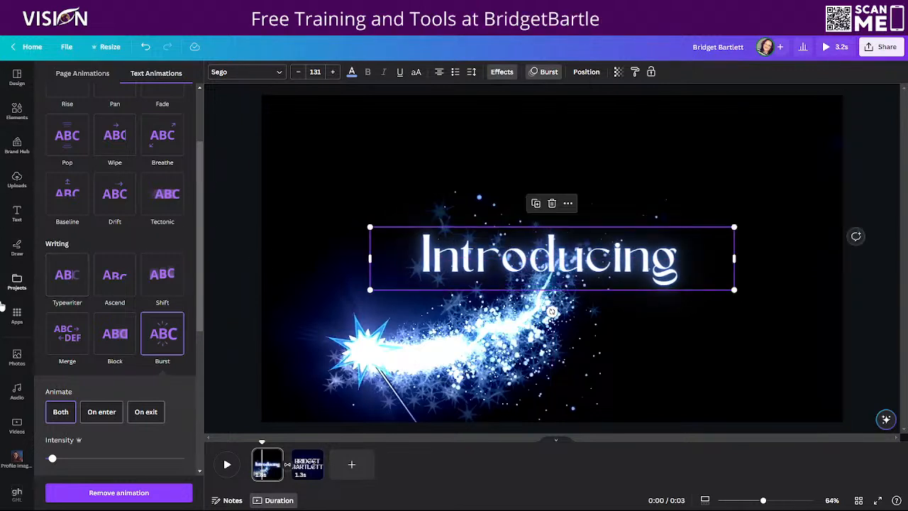
# Preview the recently used audio track Calmly Successful and add it to the video
pyautogui.click(17, 389)
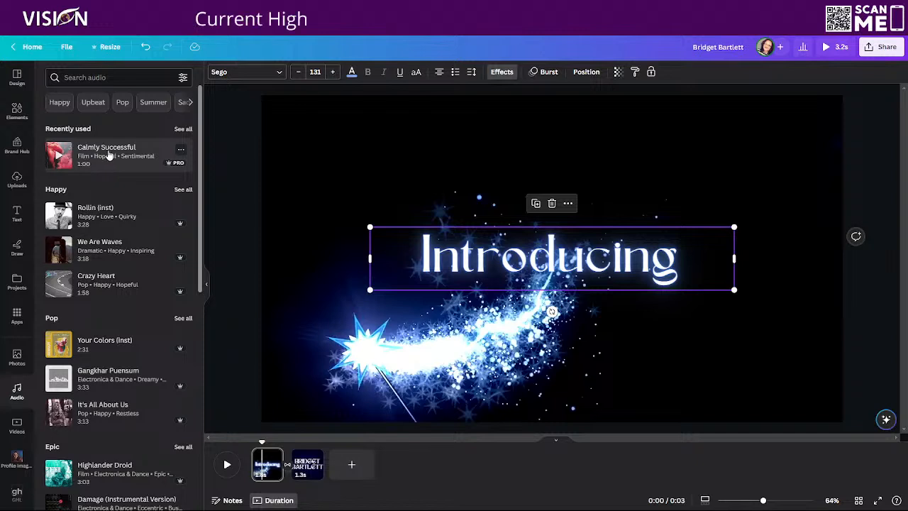
pyautogui.click(57, 157)
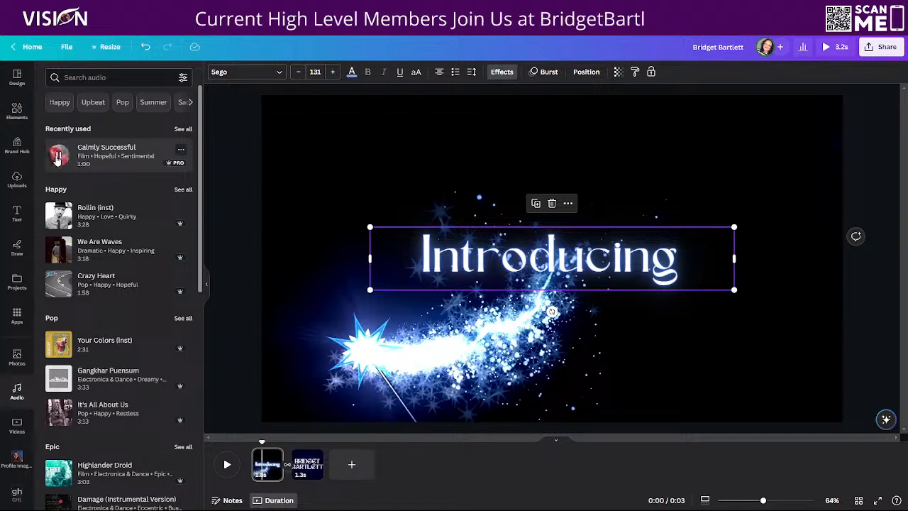
pyautogui.click(60, 156)
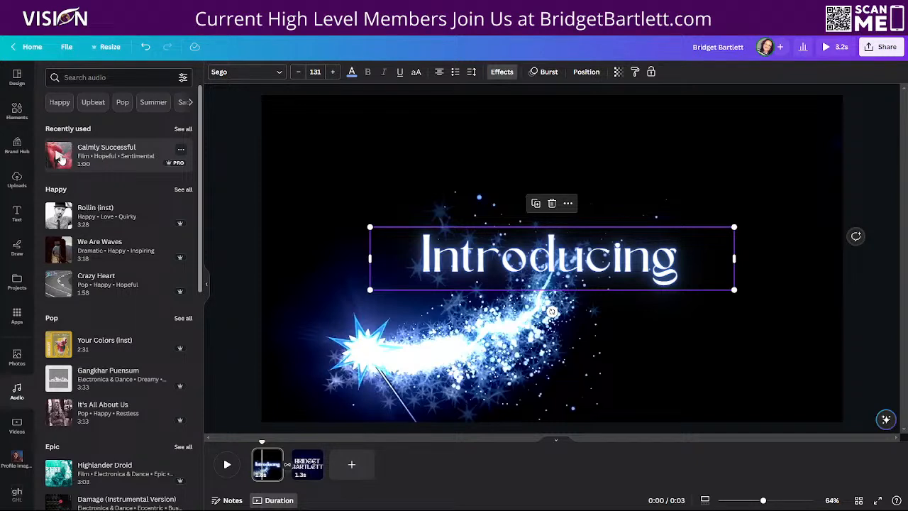
pyautogui.click(142, 154)
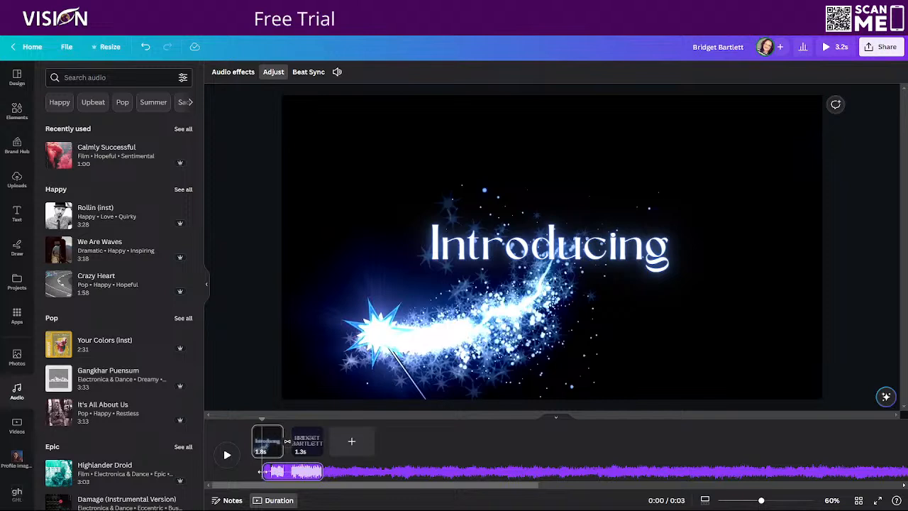
# Move the audio clip to the very start of the timeline, aligned with the first page
pyautogui.moveTo(263, 472)
pyautogui.mouseDown()
pyautogui.moveTo(244, 470)
pyautogui.moveTo(258, 470)
pyautogui.mouseUp()
pyautogui.moveTo(262, 422); pyautogui.dragTo(251, 420)
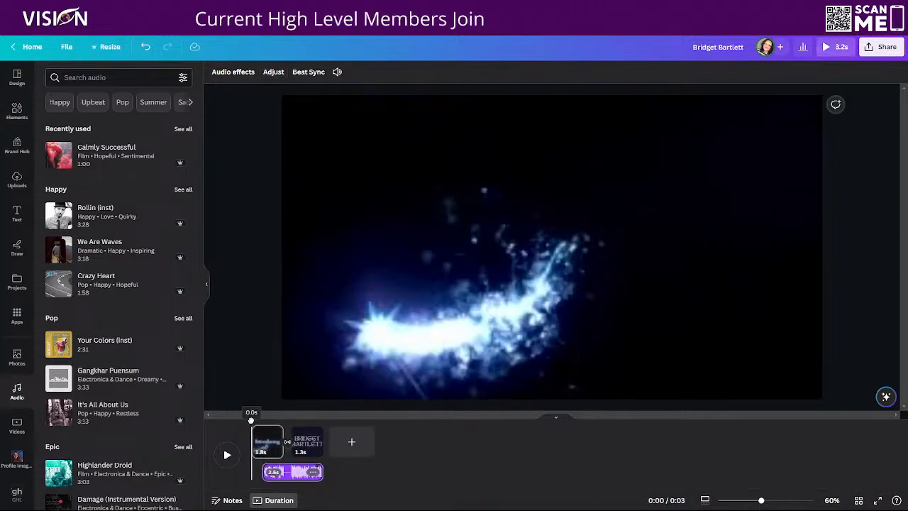
pyautogui.moveTo(284, 475); pyautogui.dragTo(277, 471)
pyautogui.click(282, 475)
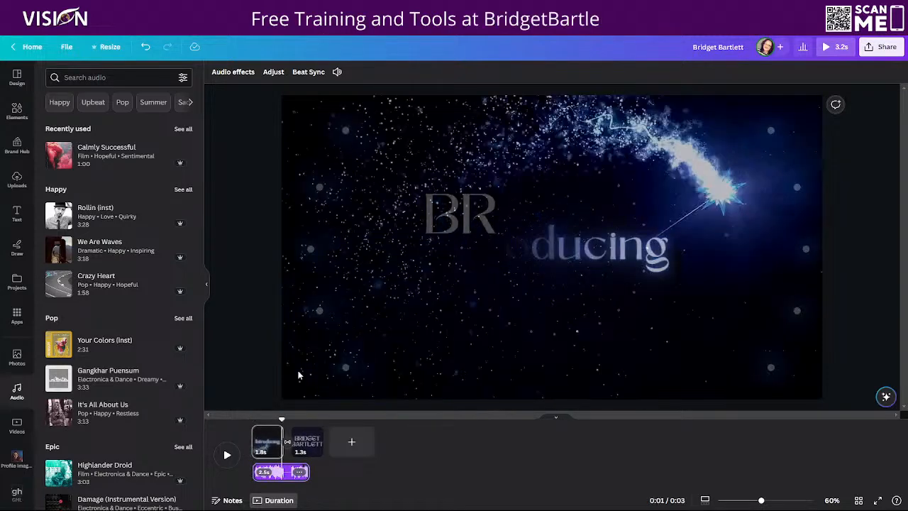
# Set the audio clip's fade in and fade out to 0.2 s each
pyautogui.click(228, 72)
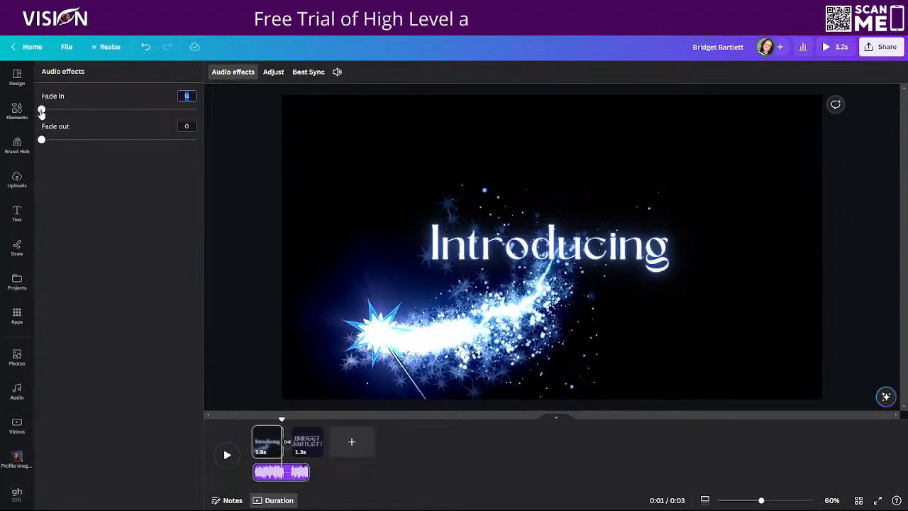
pyautogui.moveTo(41, 110); pyautogui.dragTo(54, 109)
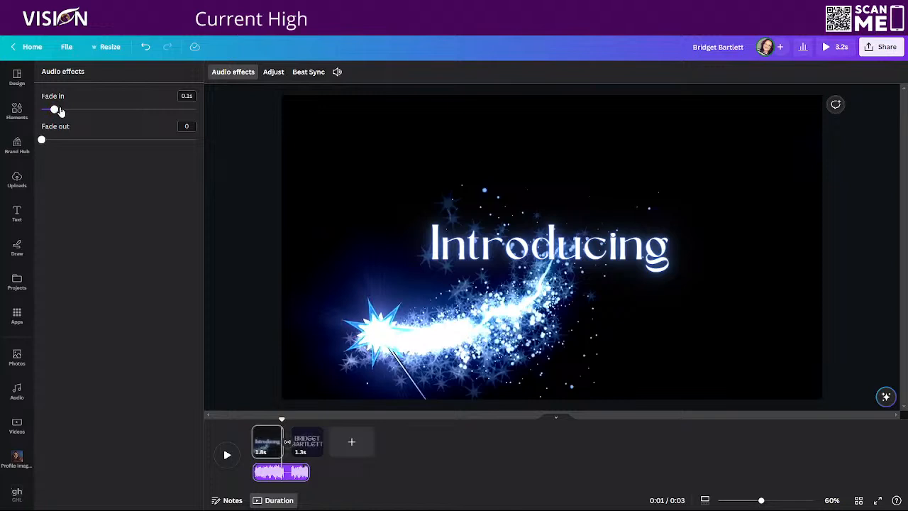
pyautogui.moveTo(55, 111); pyautogui.dragTo(64, 113)
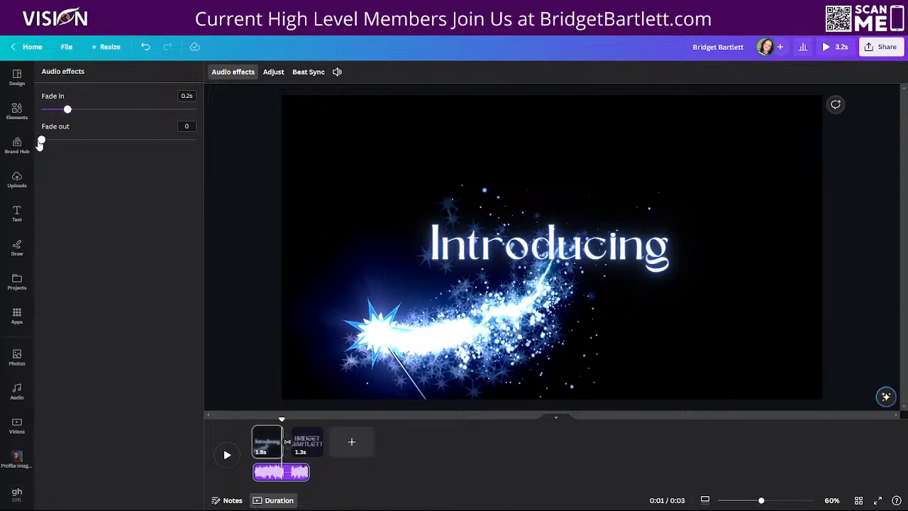
pyautogui.moveTo(43, 140); pyautogui.dragTo(66, 143)
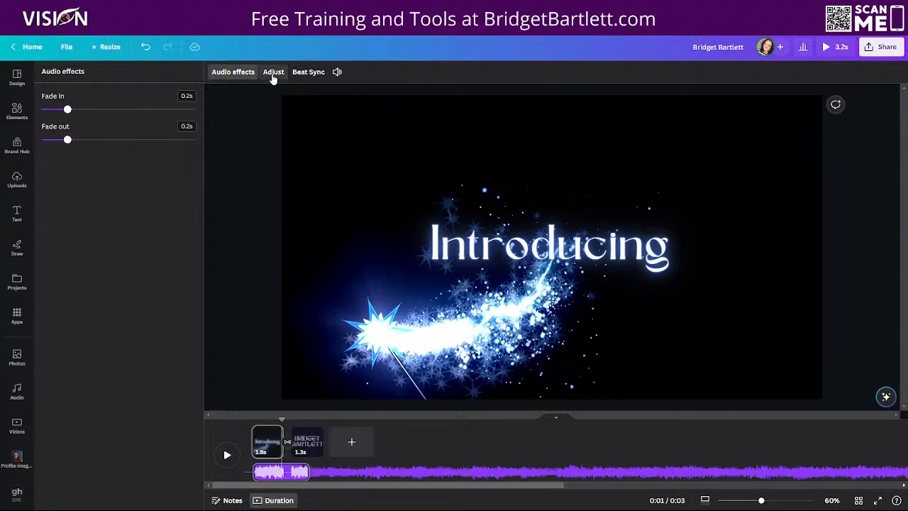
# Adjust the audio clip's playing section, view the Beat Sync options, and extend the clip to 3.1 s at the video's end
pyautogui.moveTo(297, 471); pyautogui.dragTo(278, 482)
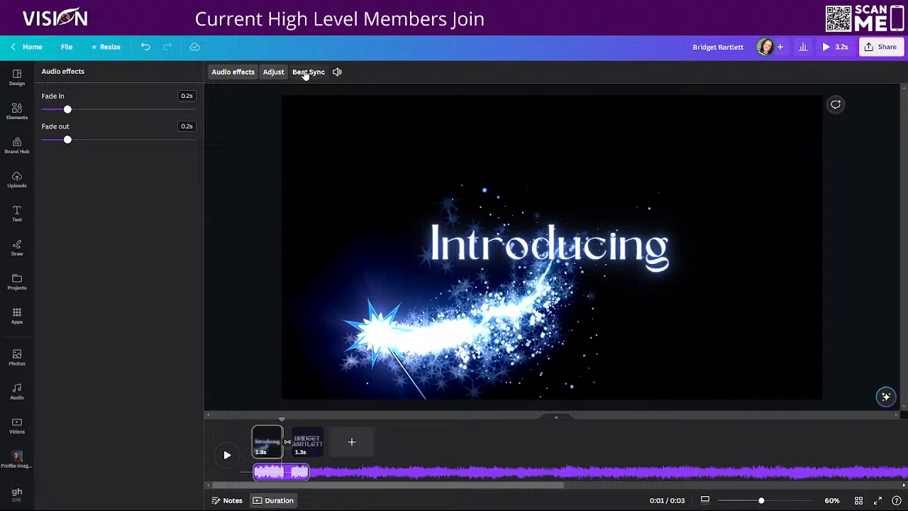
pyautogui.click(307, 72)
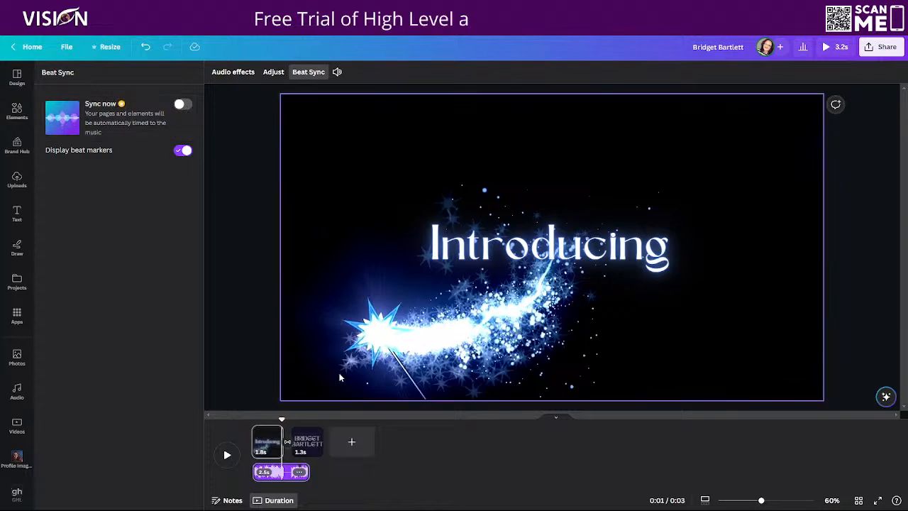
pyautogui.moveTo(313, 471); pyautogui.dragTo(322, 472)
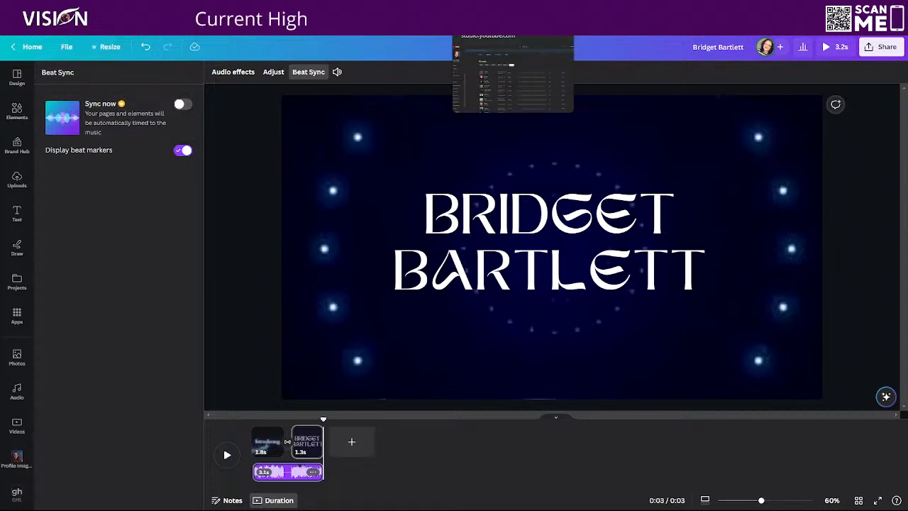
# Switch to YouTube Studio's Creator Music and download the $0.00 track Stronger by Prismo as an MP3, dismissing the licence notice
pyautogui.click(489, 9)
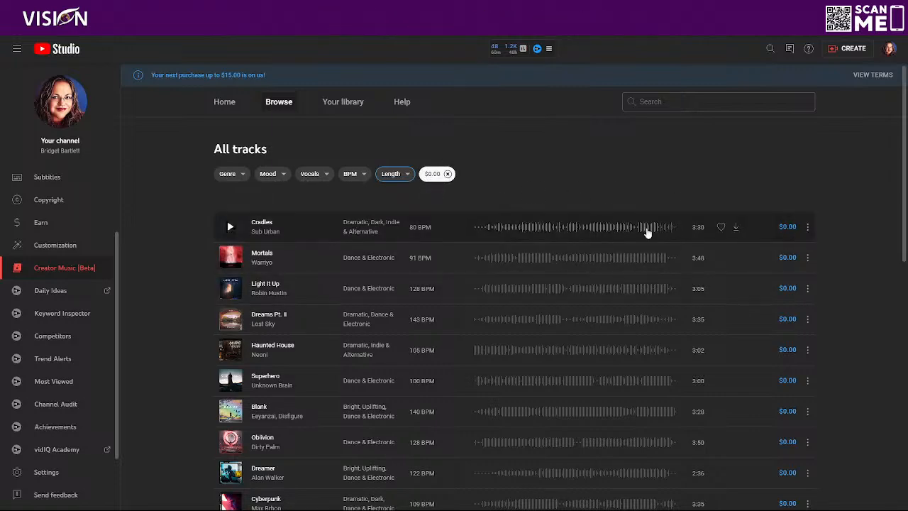
pyautogui.scroll(-3, 766, 347)
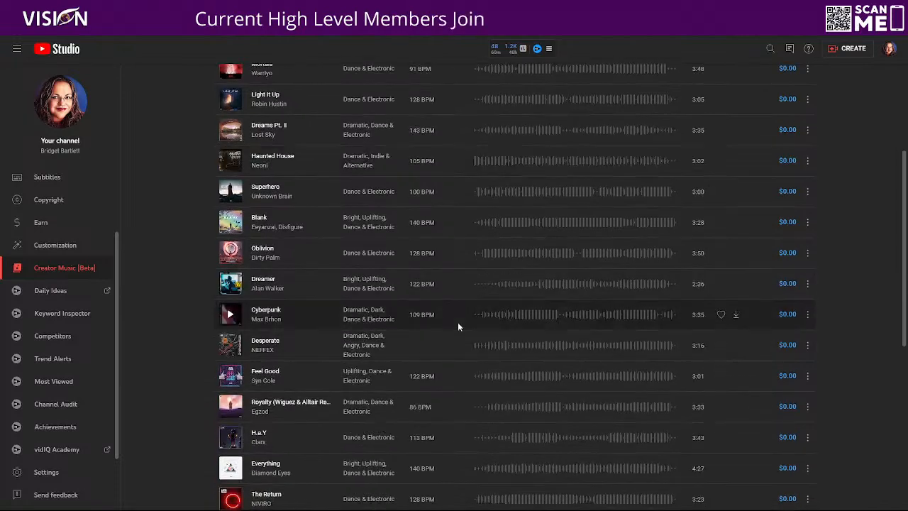
pyautogui.scroll(-5, 333, 372)
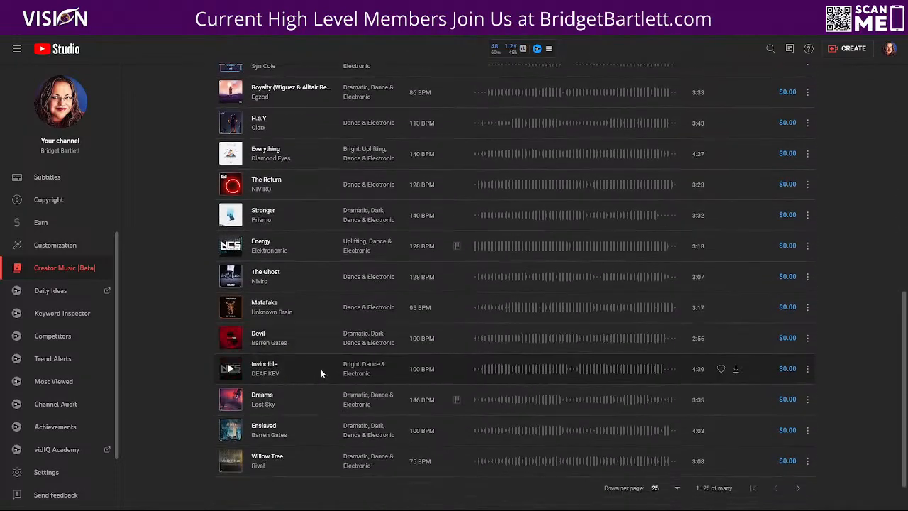
pyautogui.scroll(2, 252, 294)
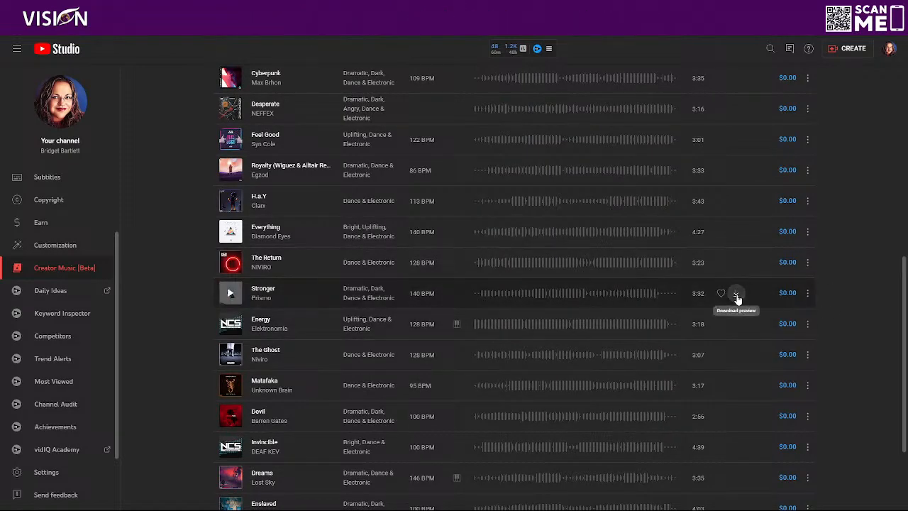
pyautogui.click(735, 294)
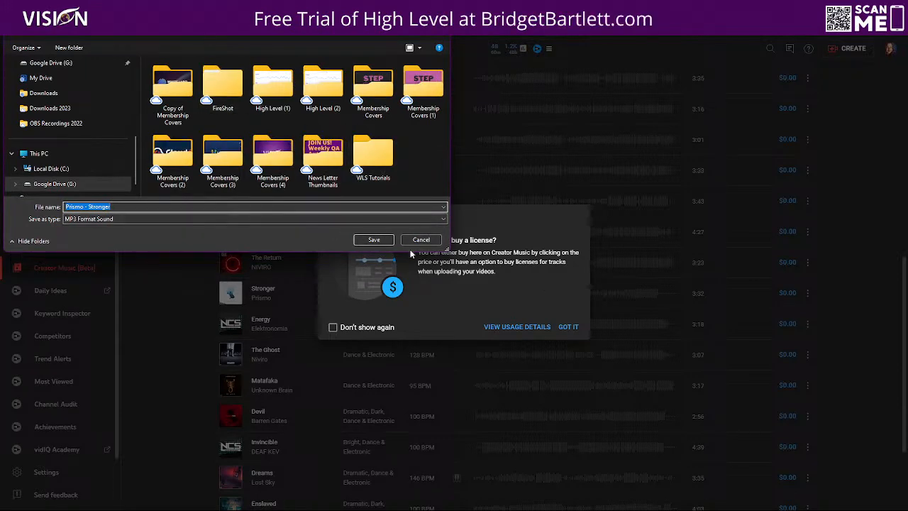
pyautogui.click(373, 240)
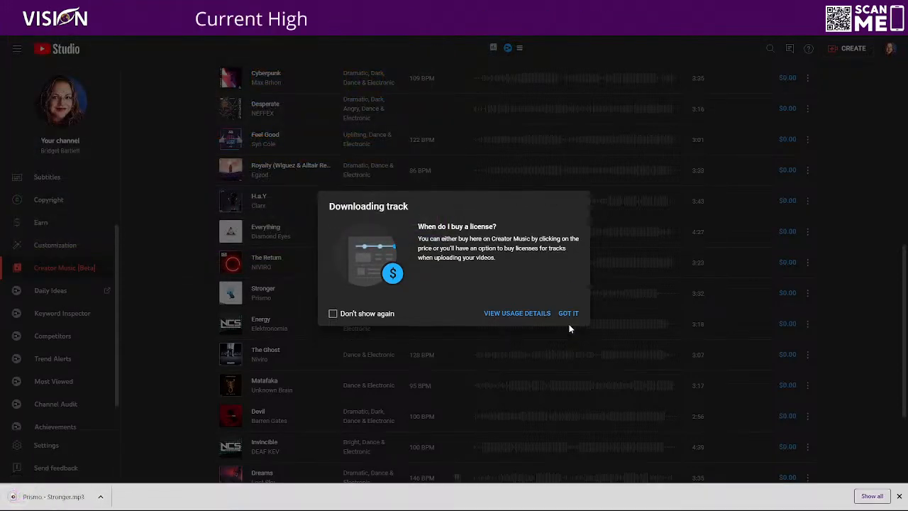
pyautogui.click(562, 316)
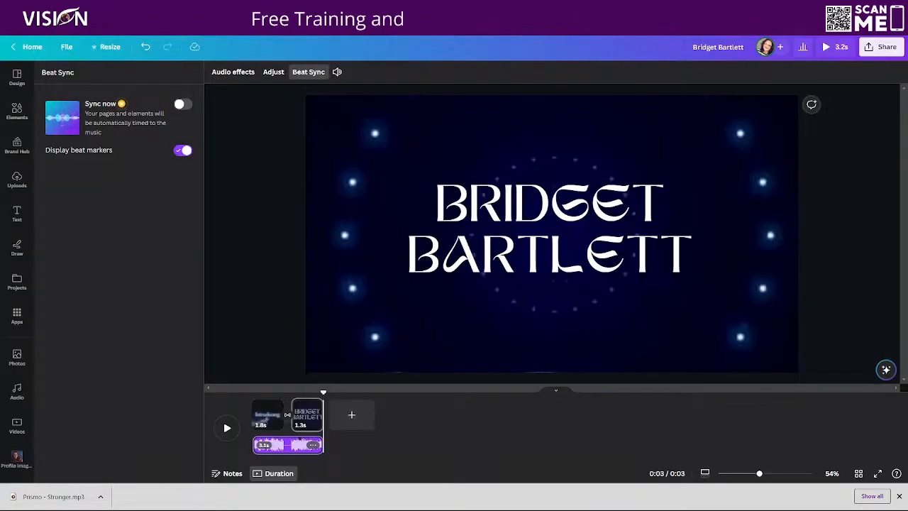
# Switch to Canva, upload Prismo - Stronger.mp3 to the uploads, and add it to the video timeline
pyautogui.moveTo(56, 496); pyautogui.dragTo(101, 219)
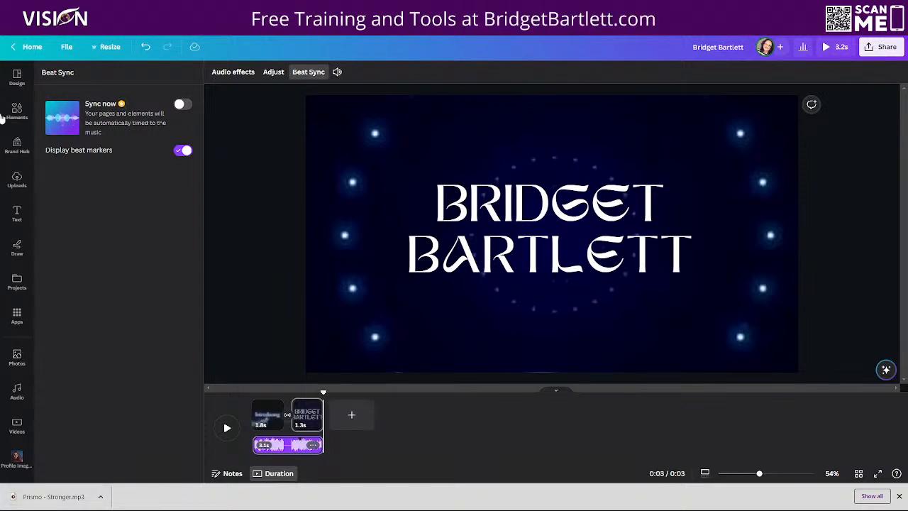
pyautogui.click(17, 179)
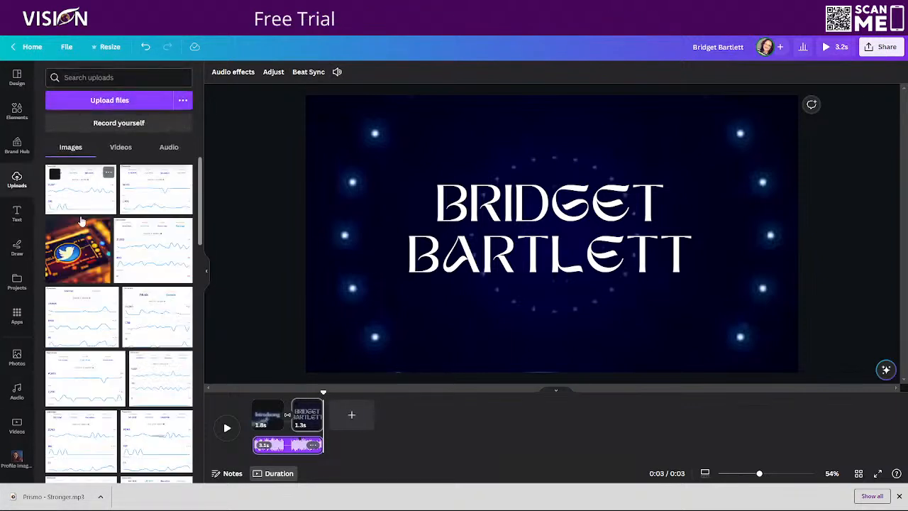
pyautogui.moveTo(57, 496); pyautogui.dragTo(81, 186)
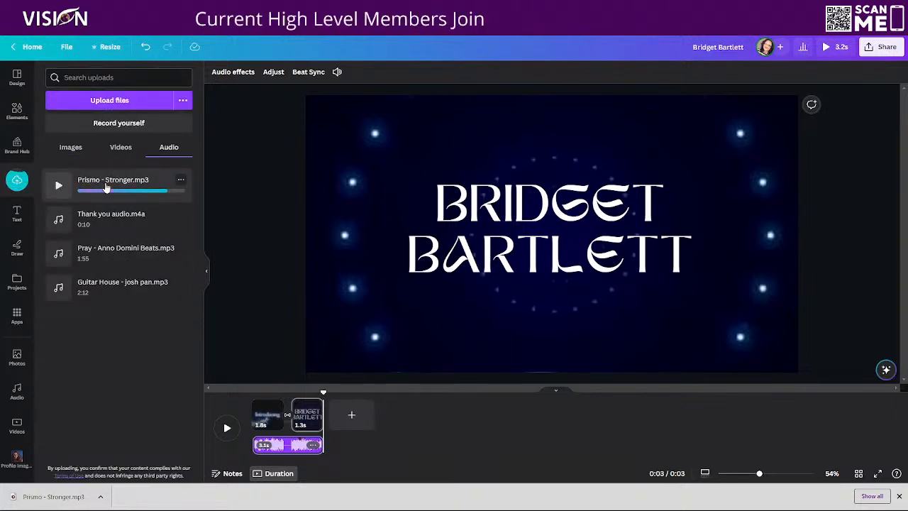
pyautogui.click(105, 186)
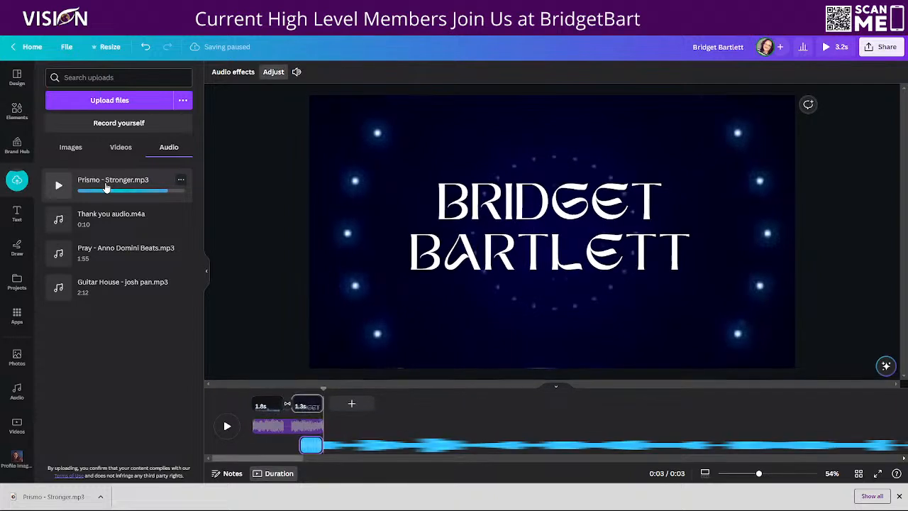
# Delete the original 3.1 s audio track that runs under both pages
pyautogui.click(273, 426)
pyautogui.click(313, 426)
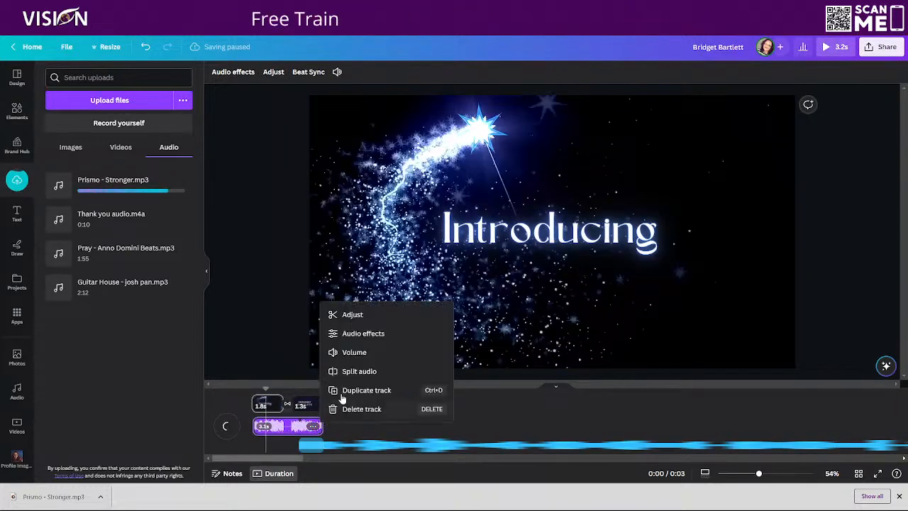
pyautogui.click(358, 409)
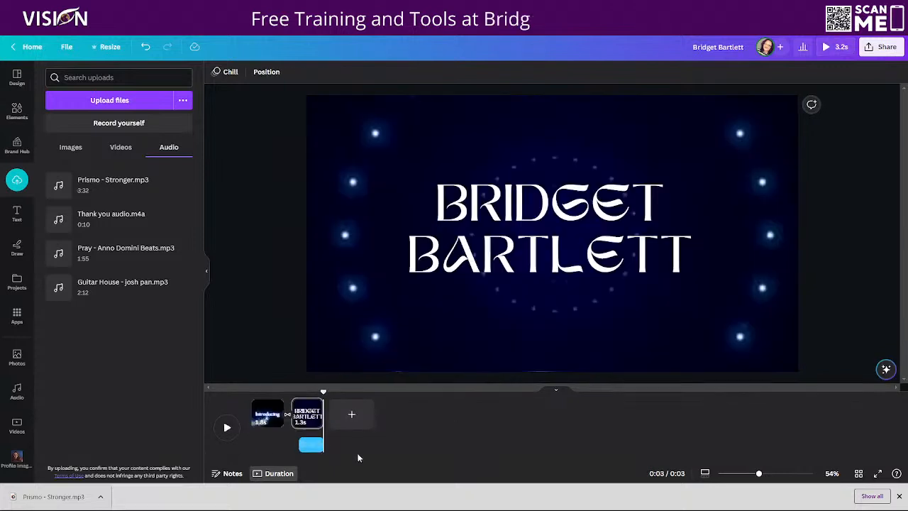
# Try to extend the Prismo - Stronger clip and move it to the start of the timeline under the first page
pyautogui.moveTo(300, 445); pyautogui.dragTo(244, 447)
pyautogui.click(299, 443)
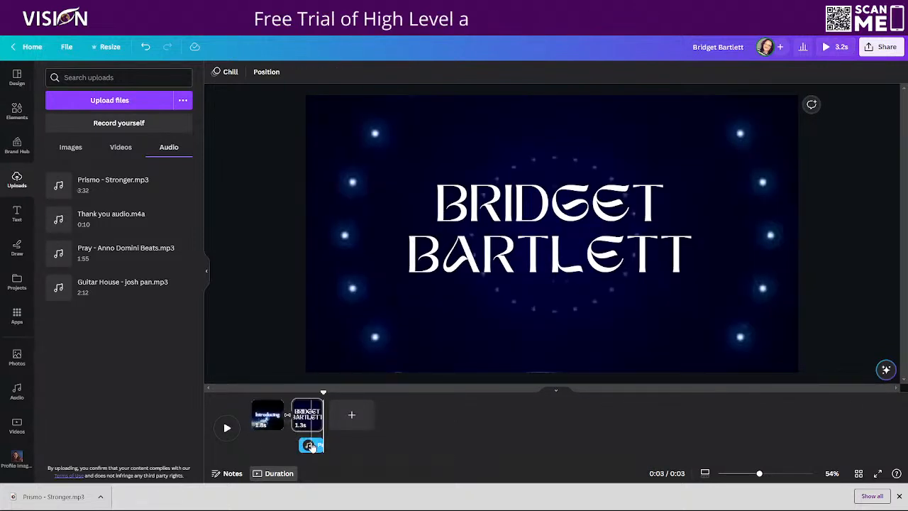
pyautogui.click(311, 445)
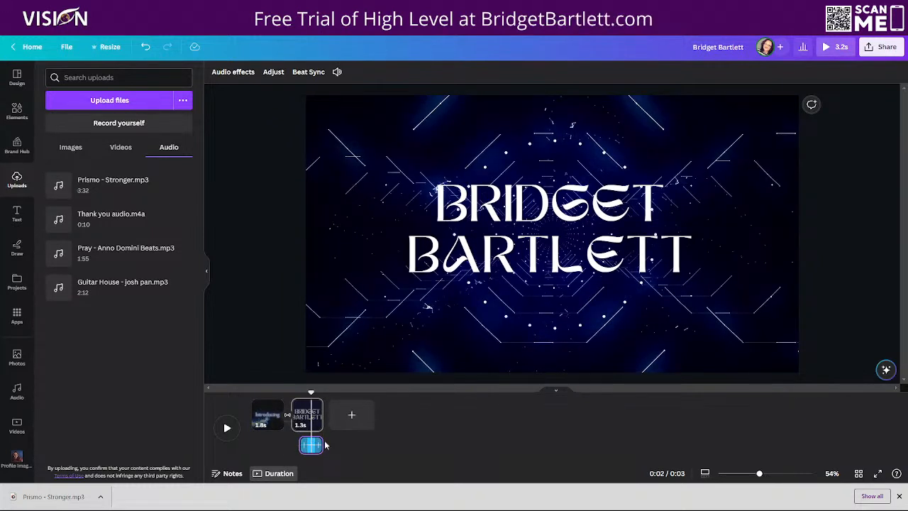
pyautogui.moveTo(323, 444); pyautogui.dragTo(331, 446)
pyautogui.click(310, 447)
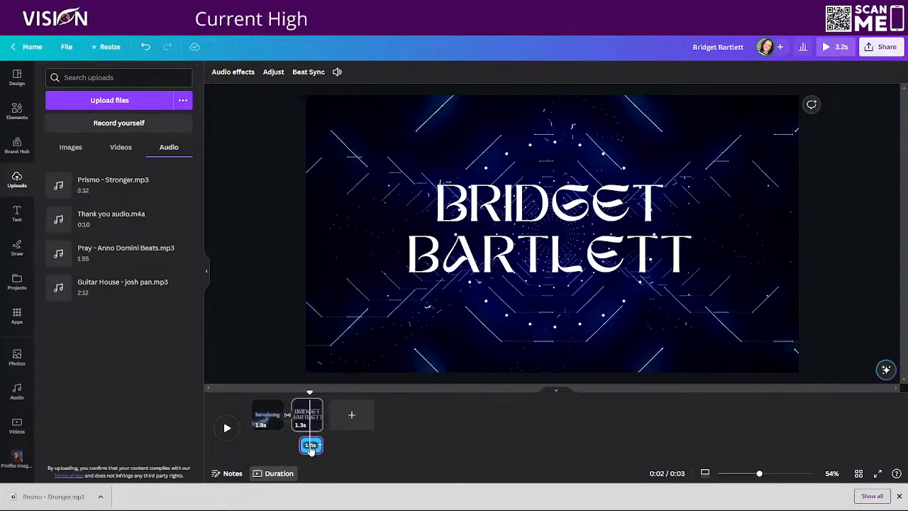
pyautogui.moveTo(415, 448); pyautogui.dragTo(268, 448)
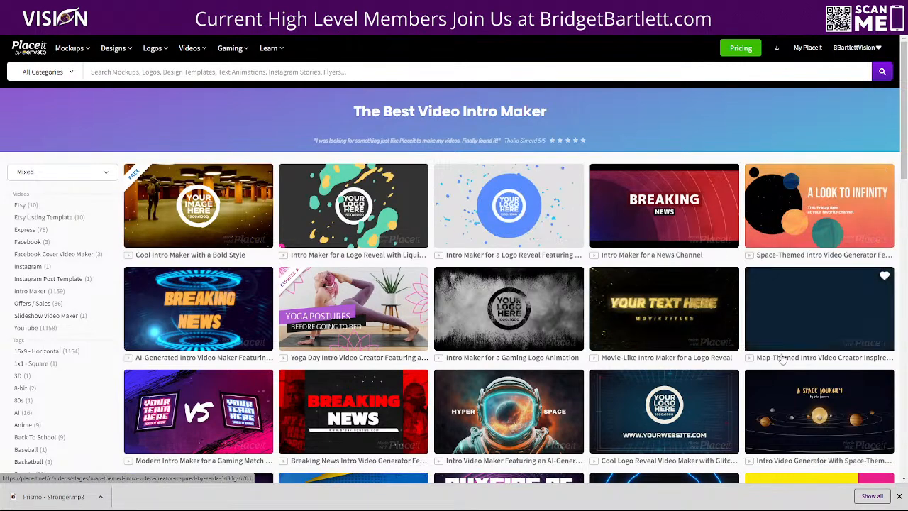
# On Placeit's video intro maker page, open the purple neon stage intro template in the editor
pyautogui.scroll(-3, 533, 429)
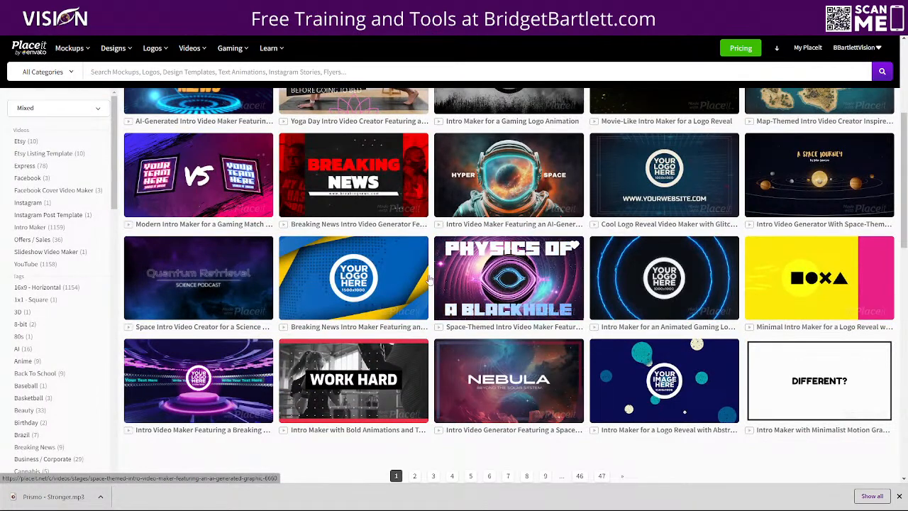
pyautogui.click(204, 384)
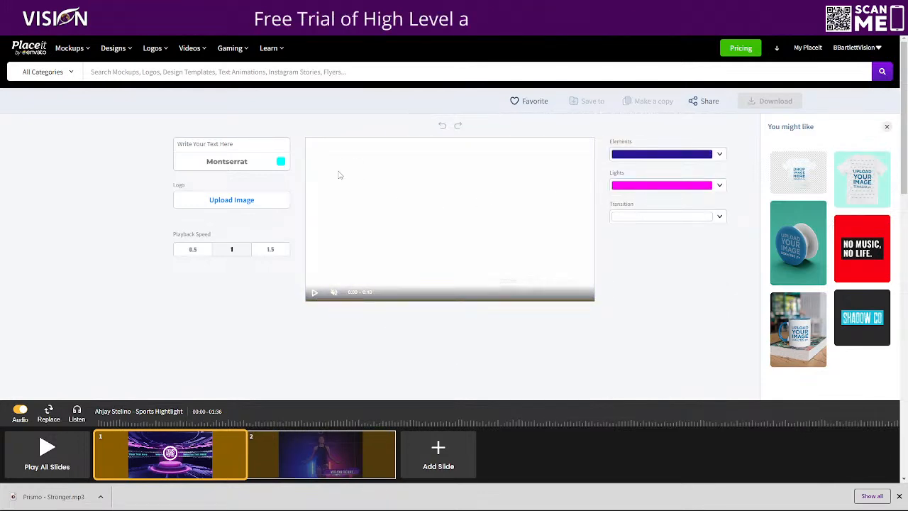
# Look through Placeit's template categories, open the Intros / Outros video category, and browse its intro templates
pyautogui.moveTo(87, 50)
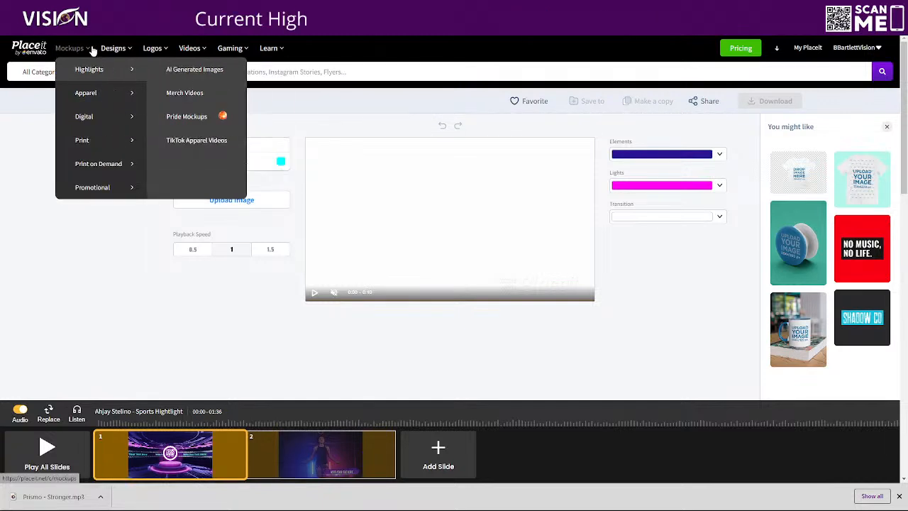
pyautogui.moveTo(118, 51)
pyautogui.moveTo(156, 49)
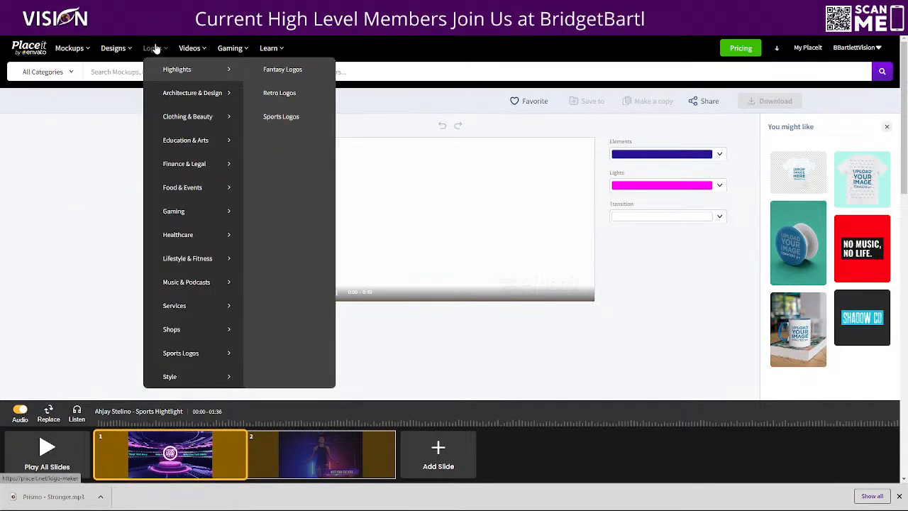
pyautogui.moveTo(197, 51)
pyautogui.moveTo(210, 119)
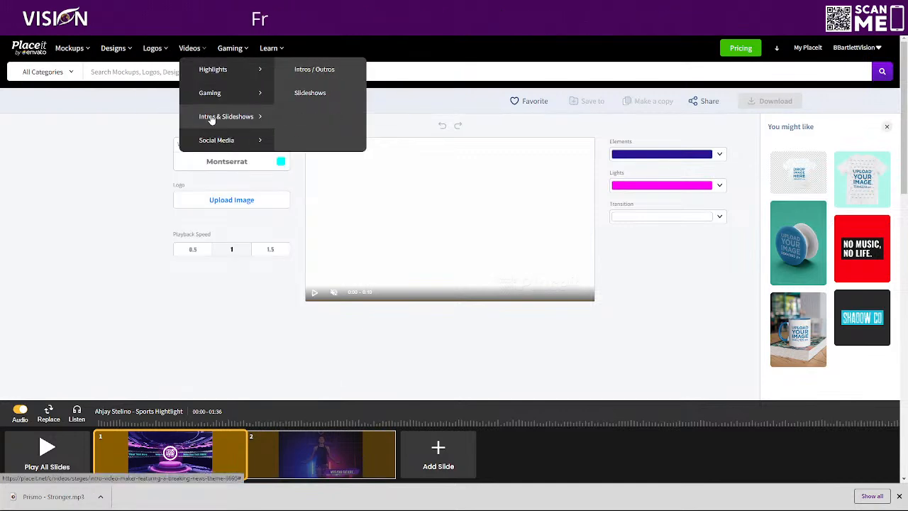
pyautogui.click(321, 68)
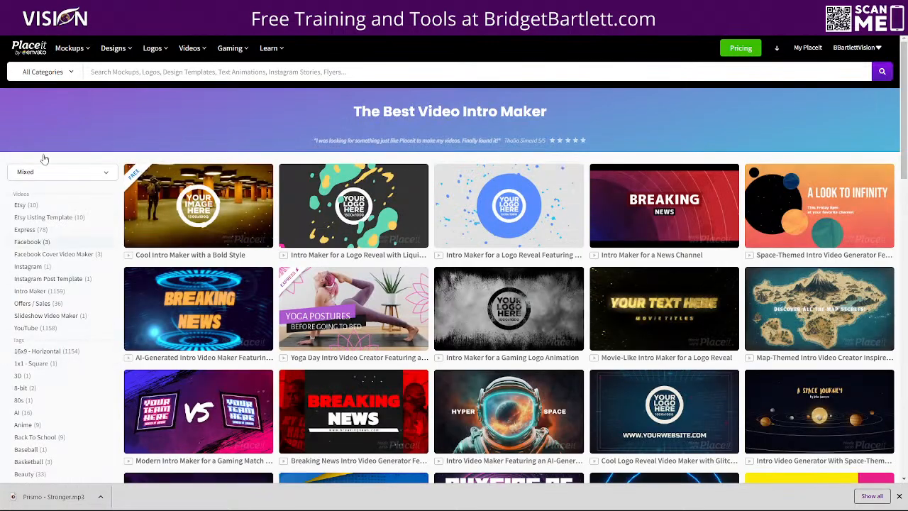
pyautogui.scroll(-3, 418, 333)
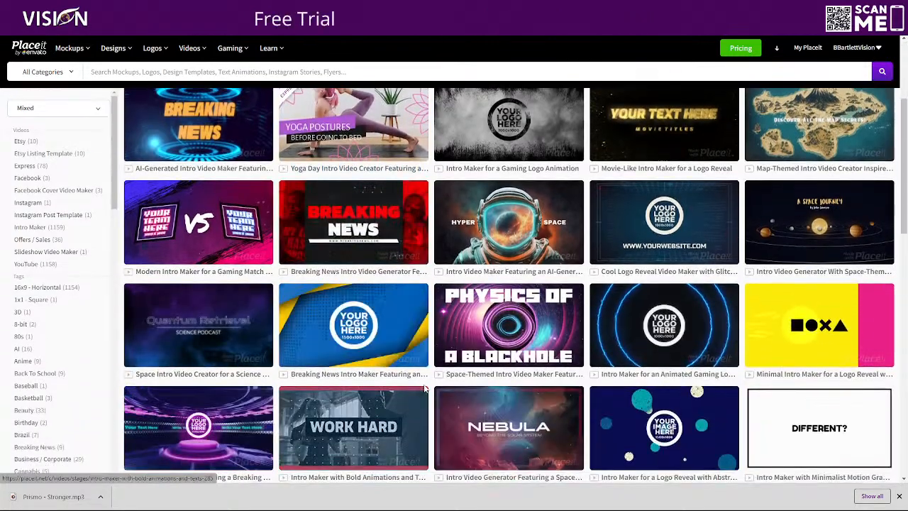
pyautogui.scroll(-2, 492, 370)
pyautogui.scroll(-1, 493, 369)
pyautogui.scroll(5, 566, 229)
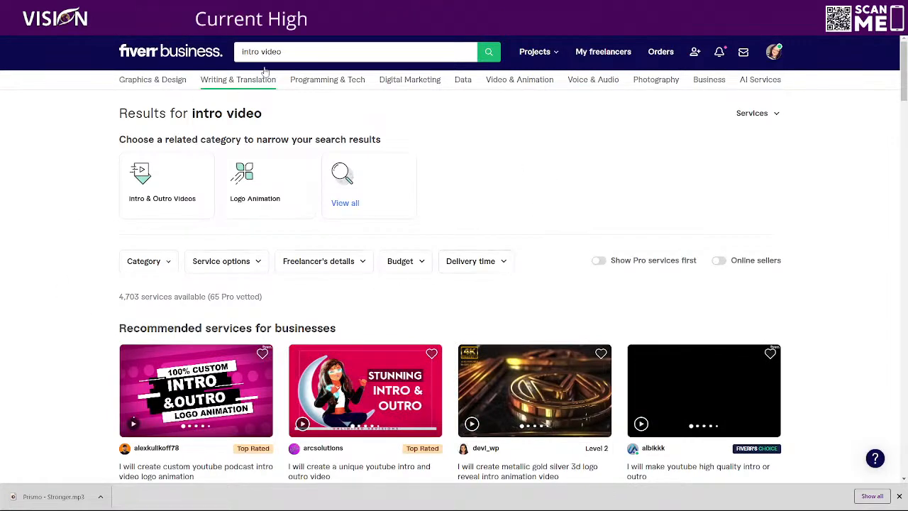
# Switch to Fiverr Business and examine the recommended services for "intro video", previewing their sample clips and comparing starting prices
pyautogui.scroll(-4, 603, 244)
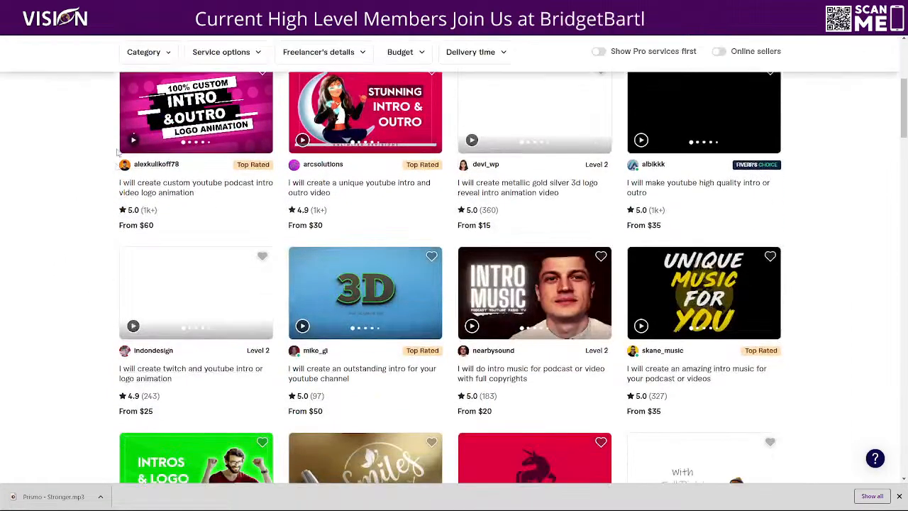
pyautogui.scroll(2, 375, 205)
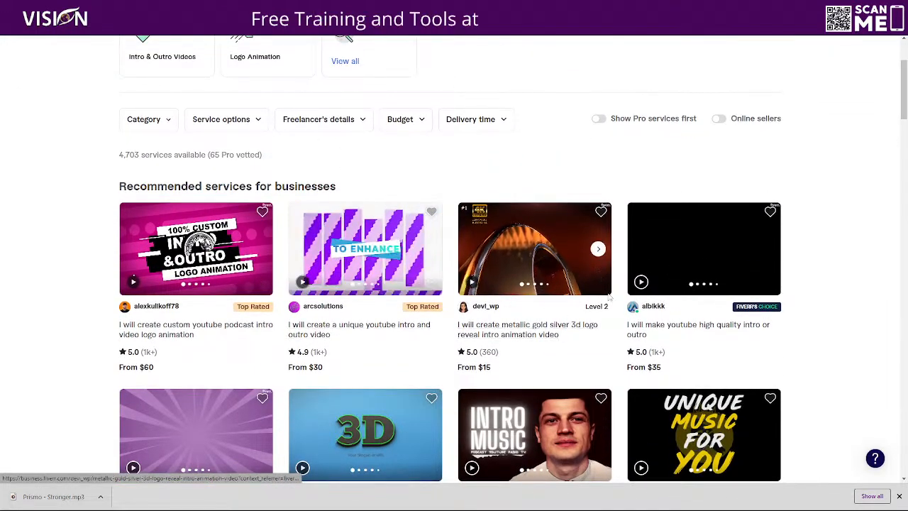
pyautogui.scroll(-3, 459, 266)
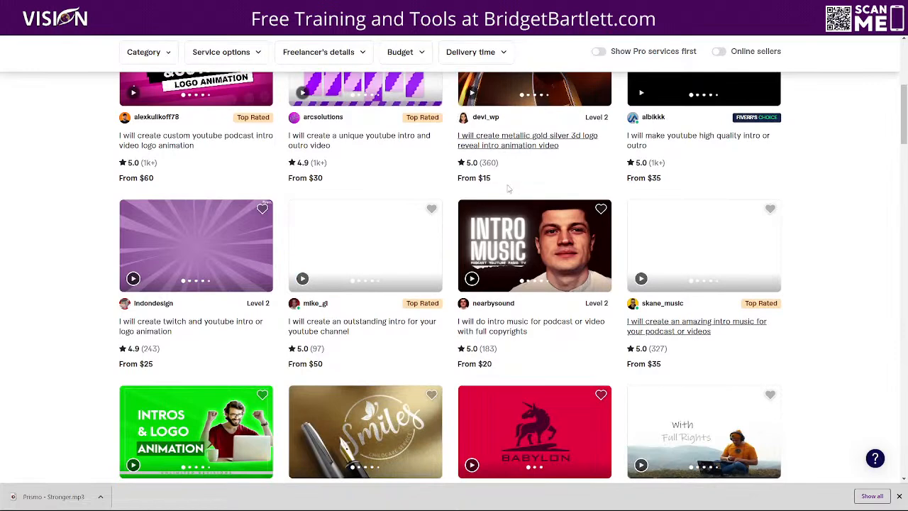
pyautogui.scroll(-2, 40, 211)
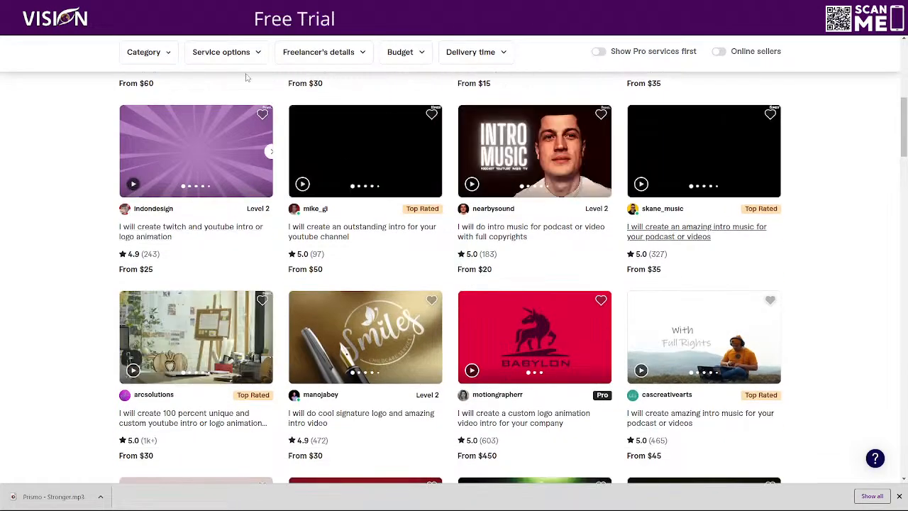
pyautogui.moveTo(204, 144)
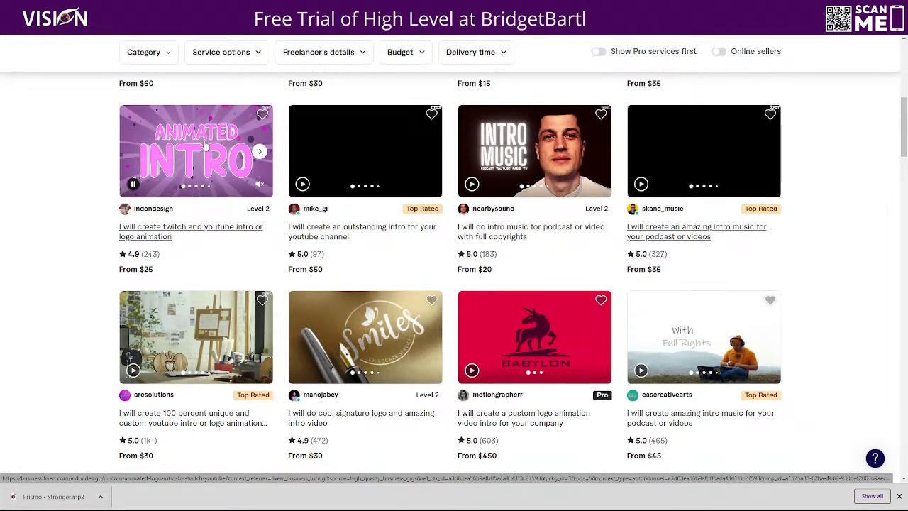
pyautogui.moveTo(362, 156)
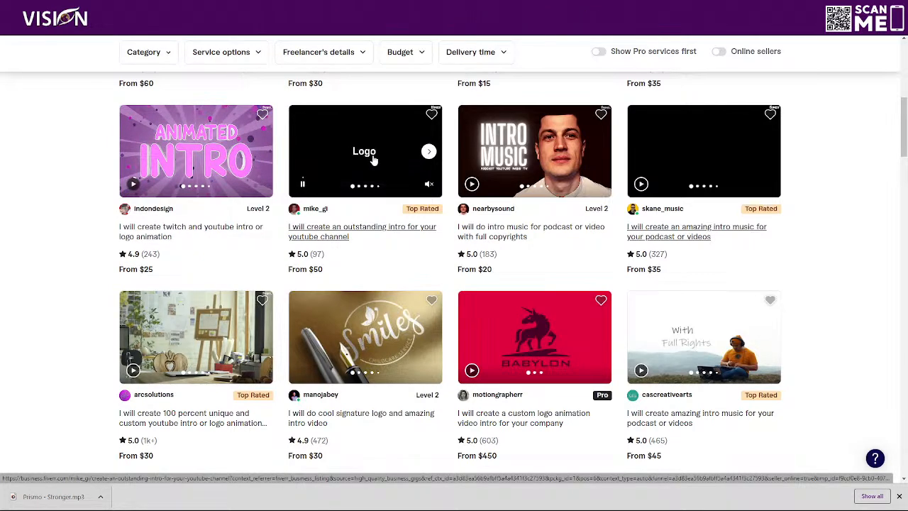
pyautogui.moveTo(538, 159)
pyautogui.scroll(-1, 354, 304)
pyautogui.moveTo(155, 294)
pyautogui.scroll(-1, 160, 298)
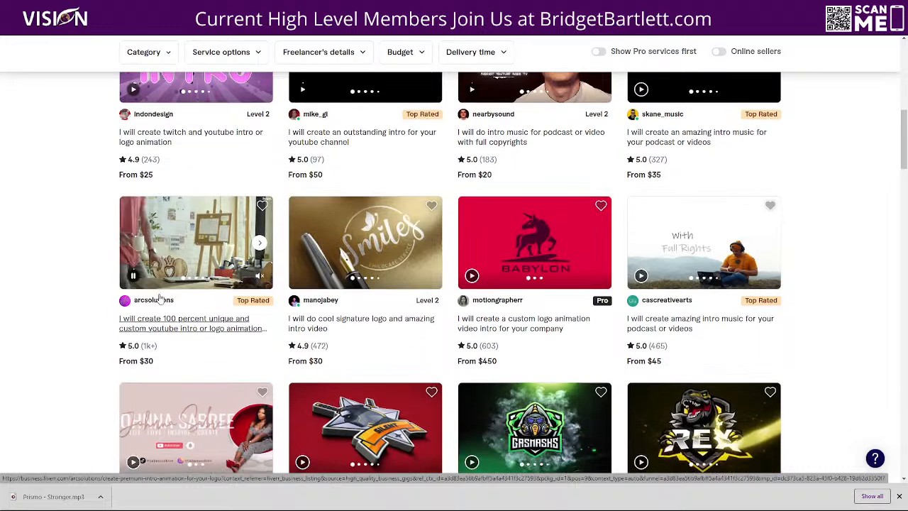
pyautogui.moveTo(370, 241)
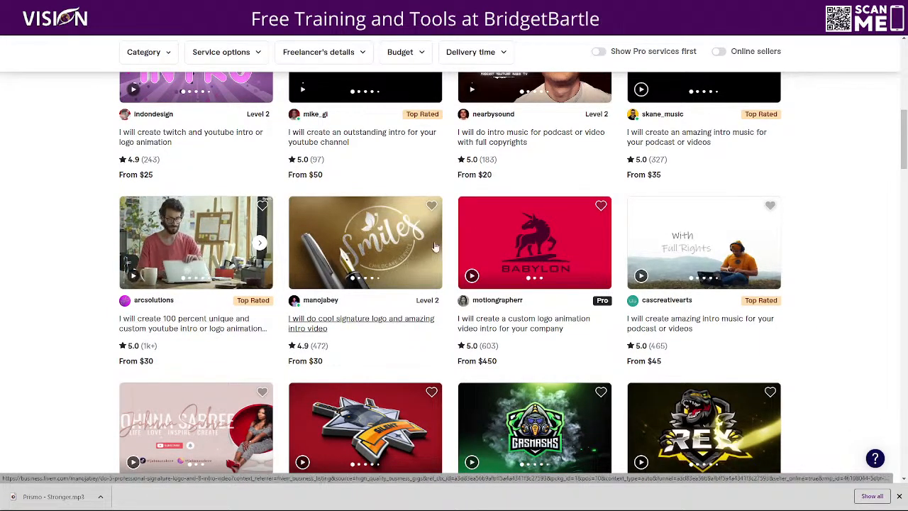
pyautogui.moveTo(553, 261)
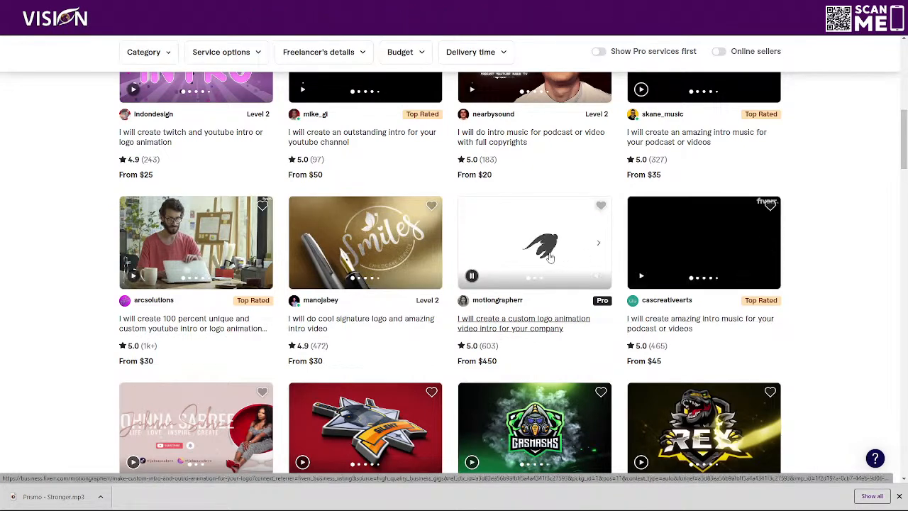
pyautogui.moveTo(647, 247)
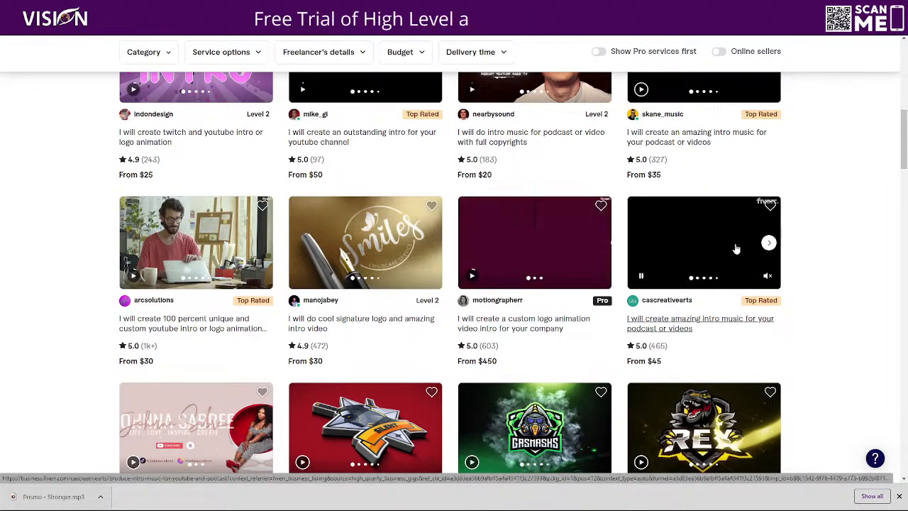
# Examine further intro video listings, previewing the custom YouTube intro, cyberpunk neon and custom logo animation samples and checking their starting prices
pyautogui.scroll(-1, 647, 247)
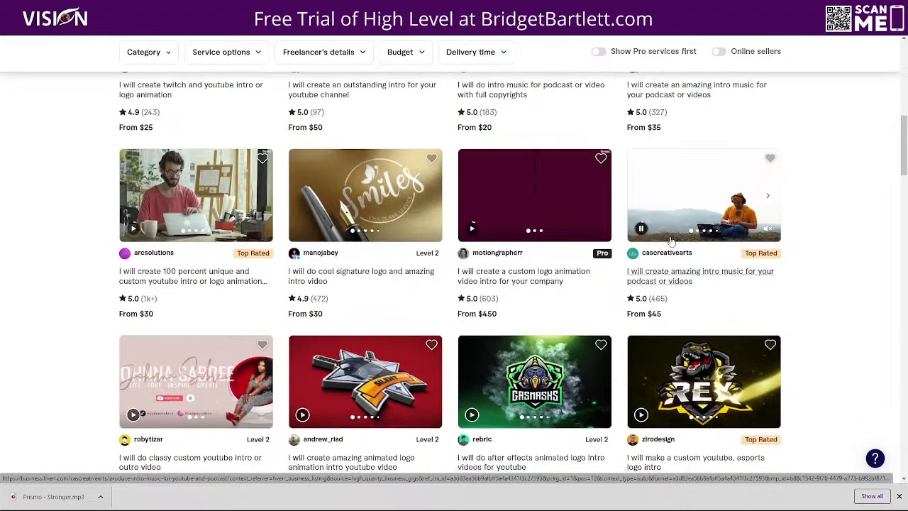
pyautogui.moveTo(334, 352)
pyautogui.moveTo(171, 348)
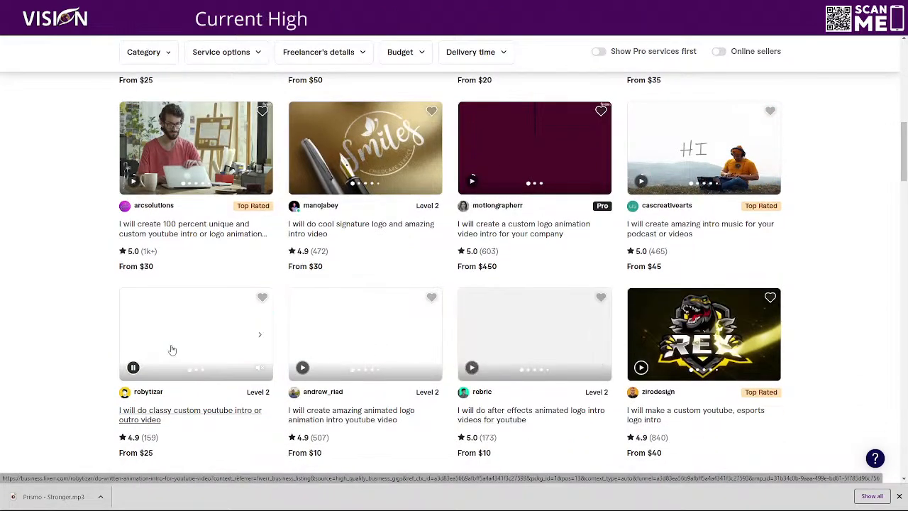
pyautogui.scroll(-4, 220, 339)
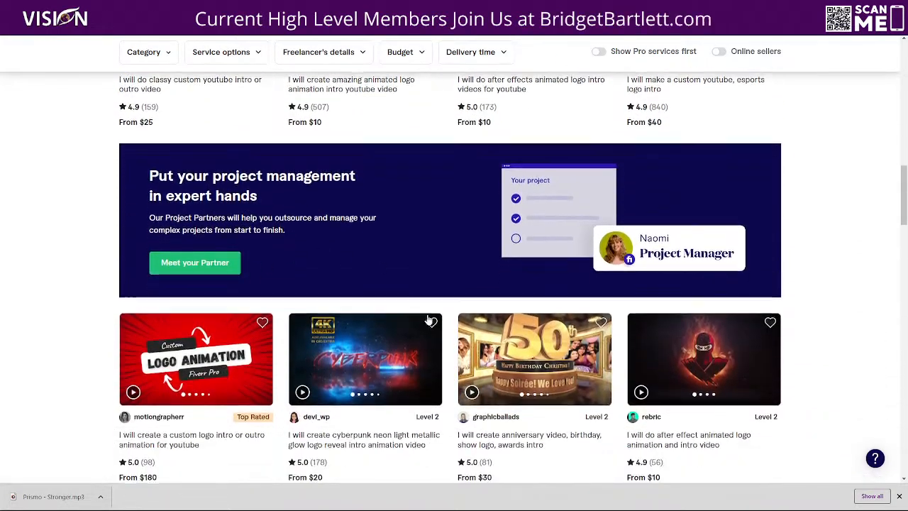
pyautogui.moveTo(392, 330)
pyautogui.scroll(-1, 392, 329)
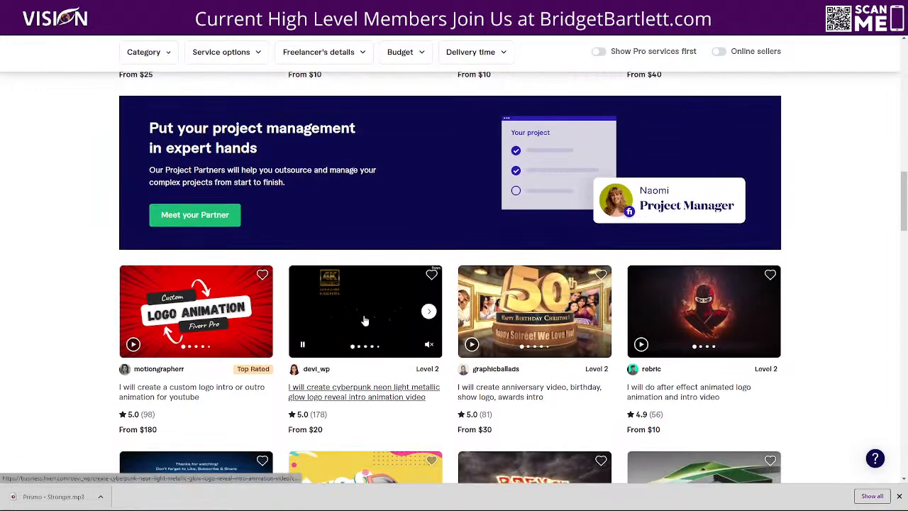
pyautogui.moveTo(171, 324)
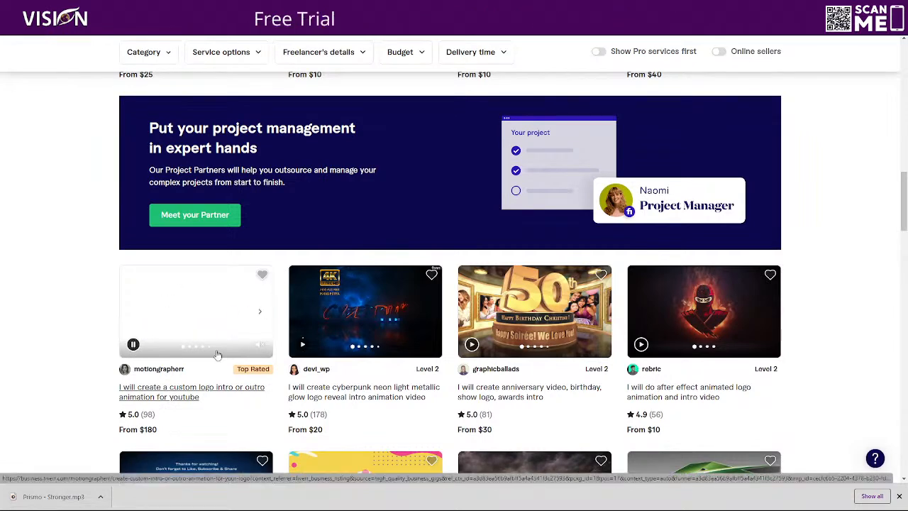
pyautogui.scroll(-2, 844, 326)
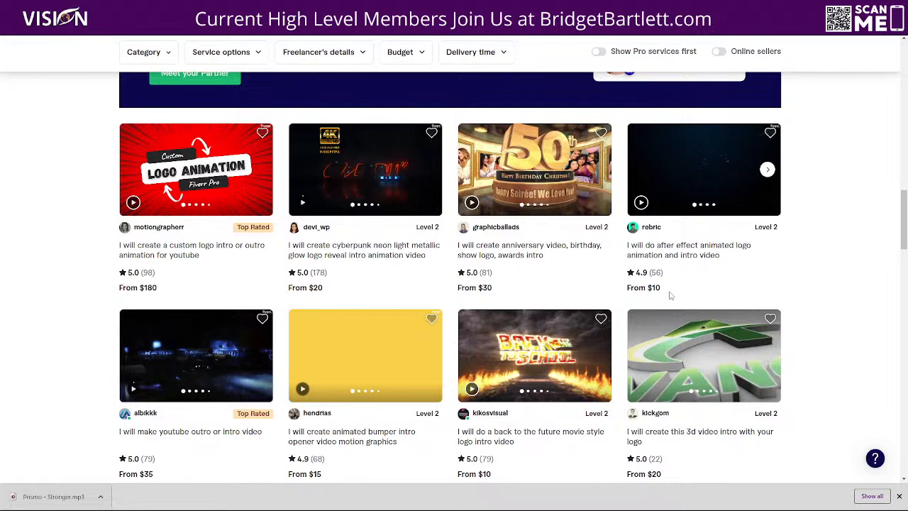
pyautogui.moveTo(668, 289); pyautogui.dragTo(612, 295)
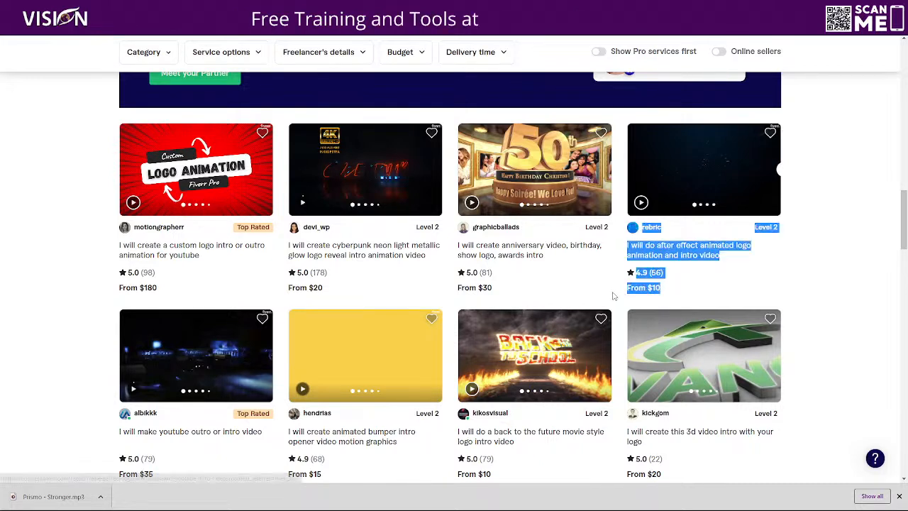
pyautogui.click(842, 289)
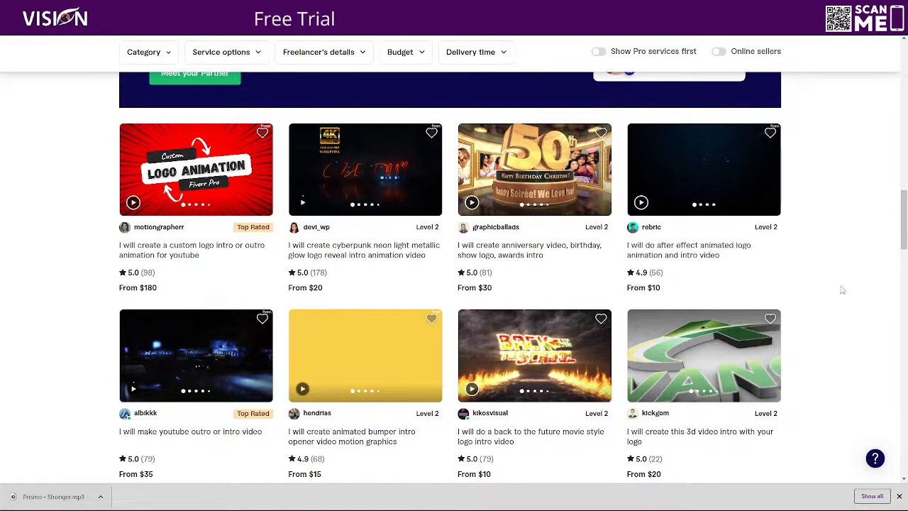